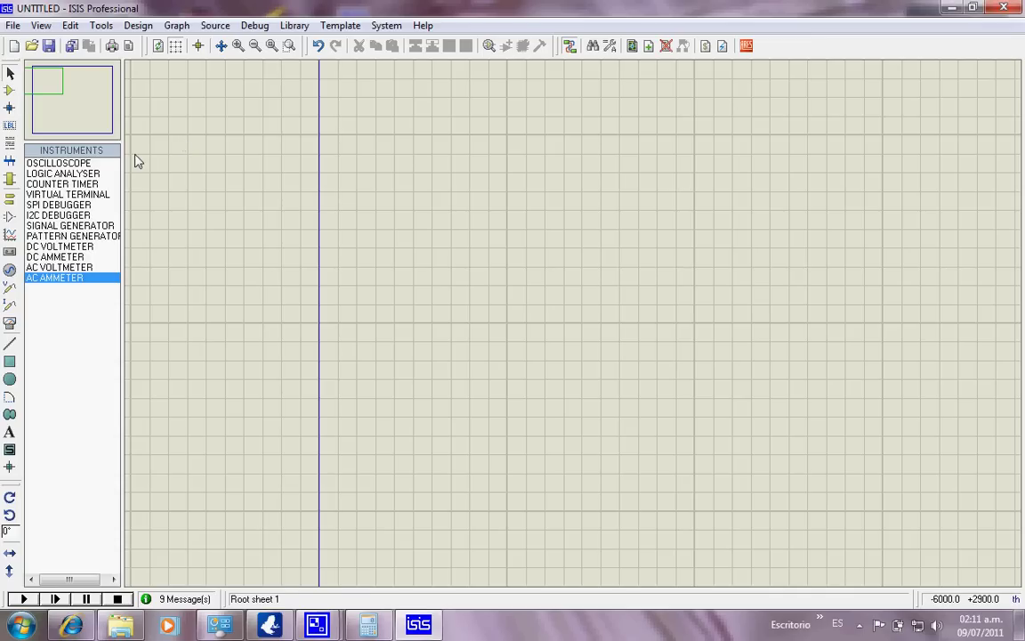
Step: Place a MINRES100K resistor on the empty sheet and a CELL battery below and to the left of it
left_click(10, 92)
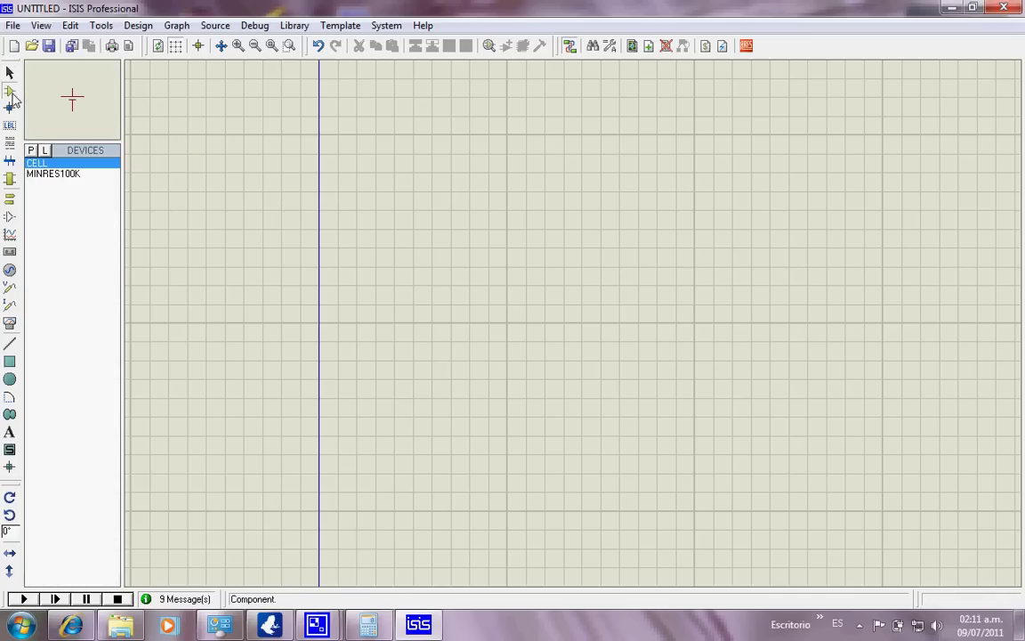
left_click(68, 177)
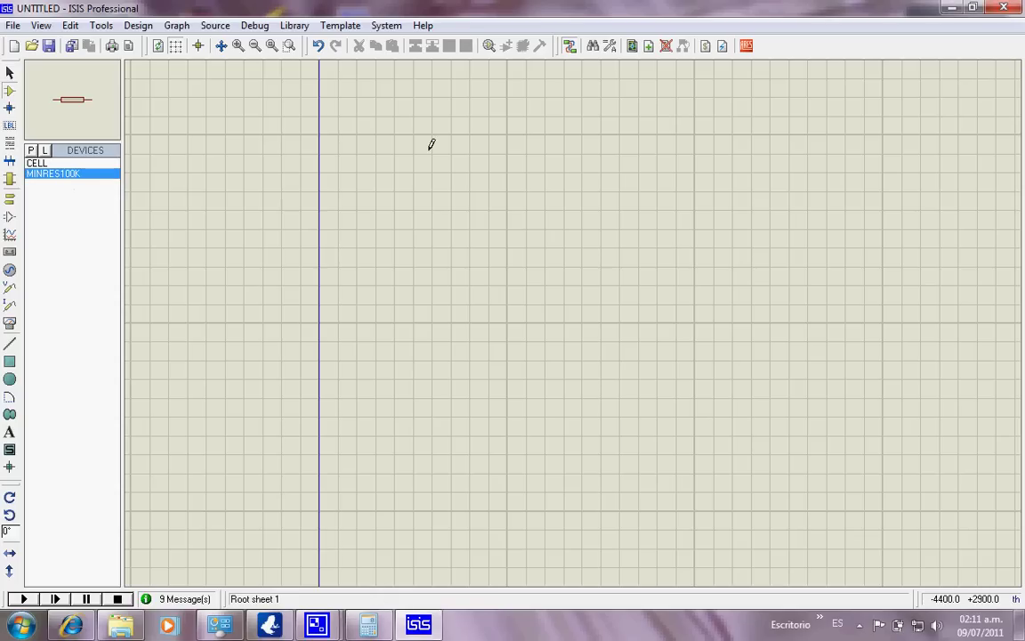
left_click(508, 134)
left_click(593, 133)
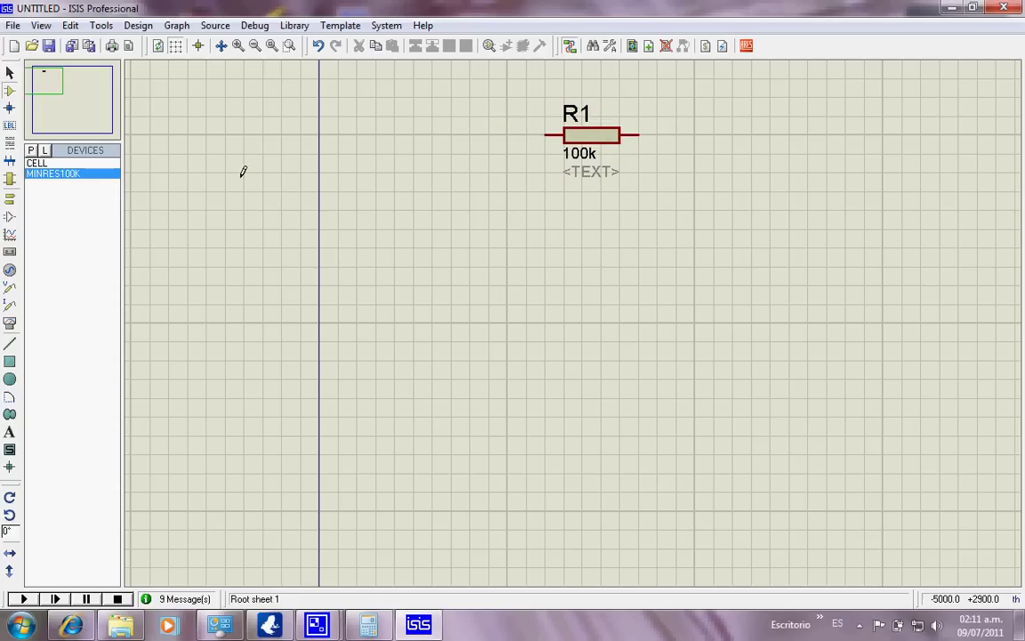
left_click(40, 163)
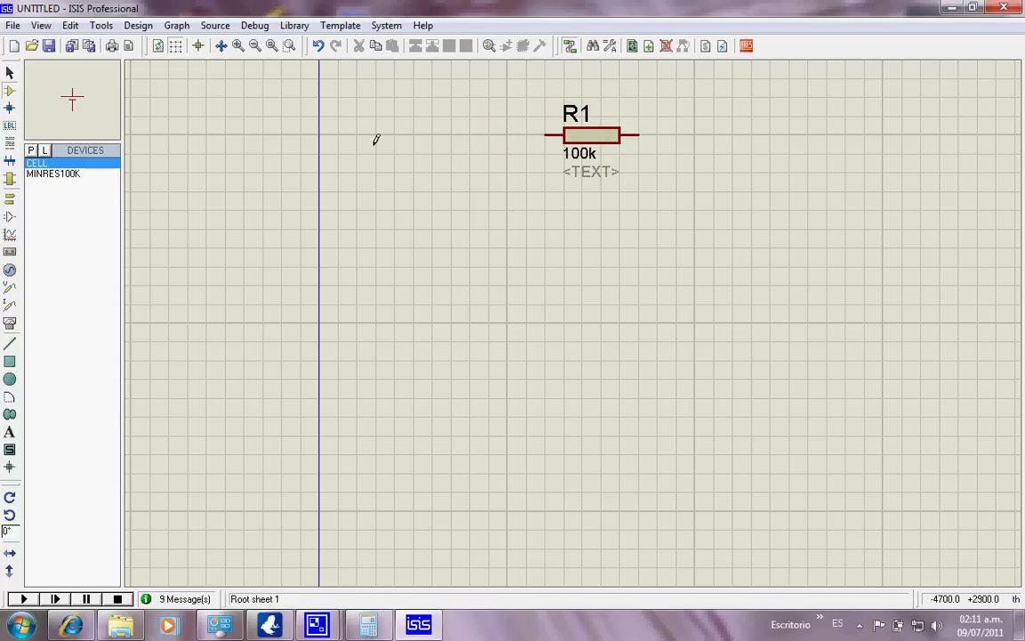
left_click(450, 138)
left_click(454, 187)
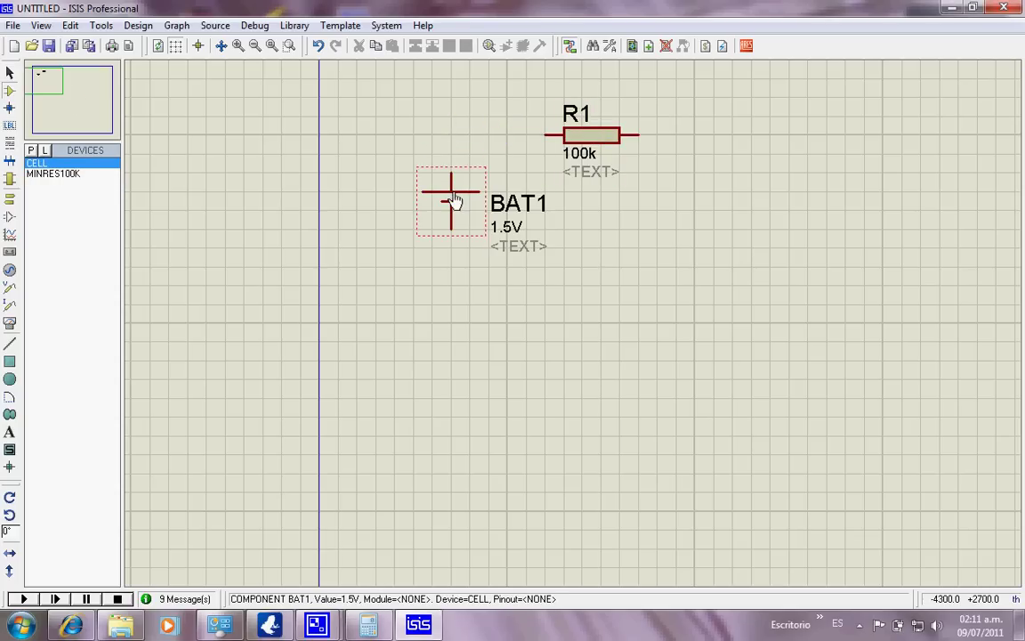
Step: Wire the battery's positive terminal to the resistor's left end and its negative terminal to the resistor's right end
left_click(451, 174)
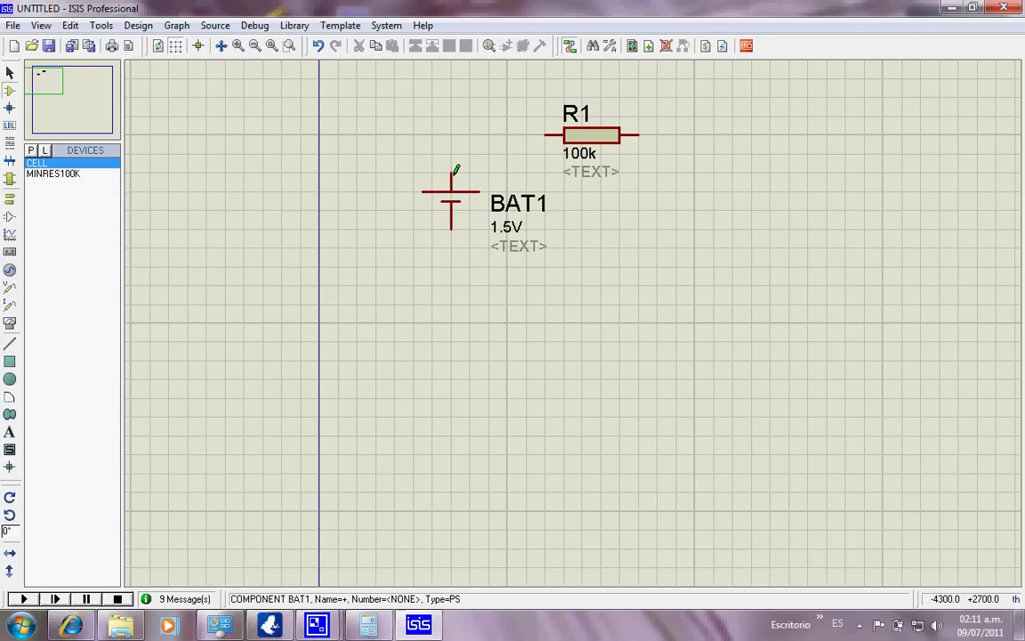
left_click(544, 134)
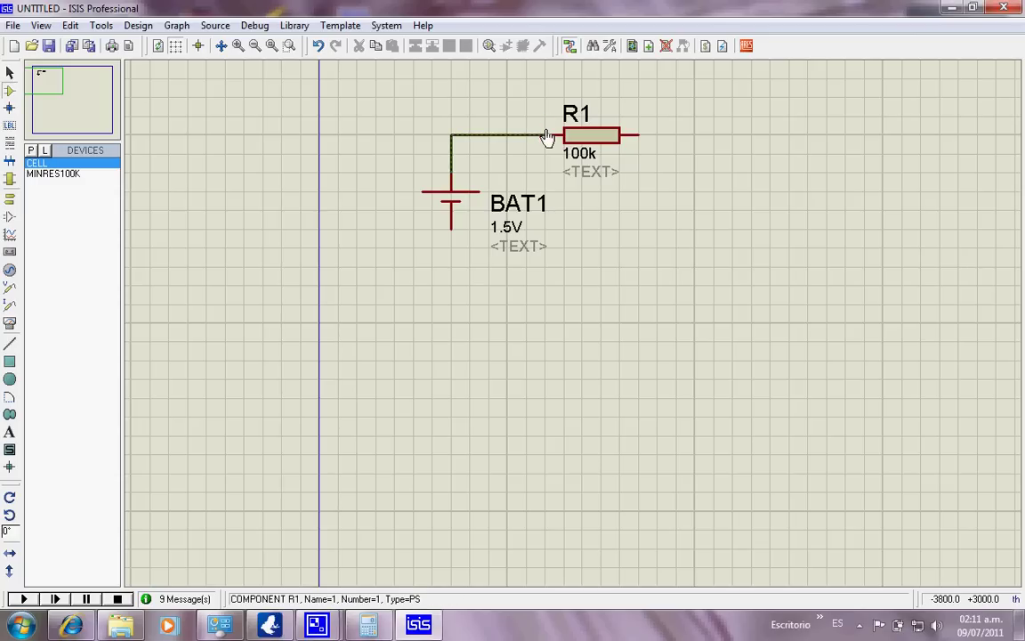
left_click(451, 228)
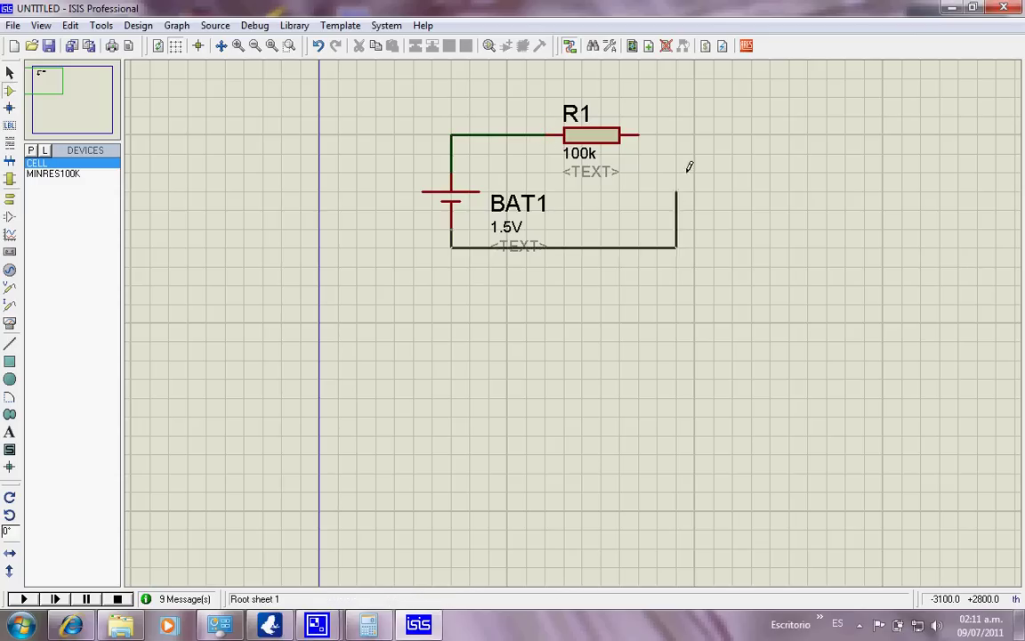
left_click(638, 135)
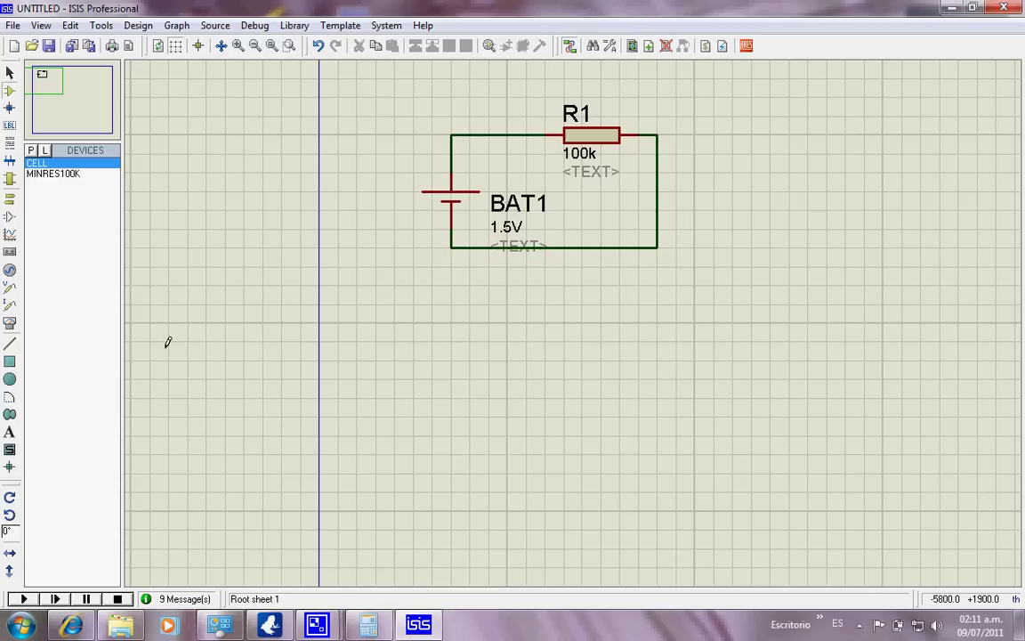
Step: Place a DC AMMETER on the sheet to the right of the battery and resistor circuit
left_click(10, 323)
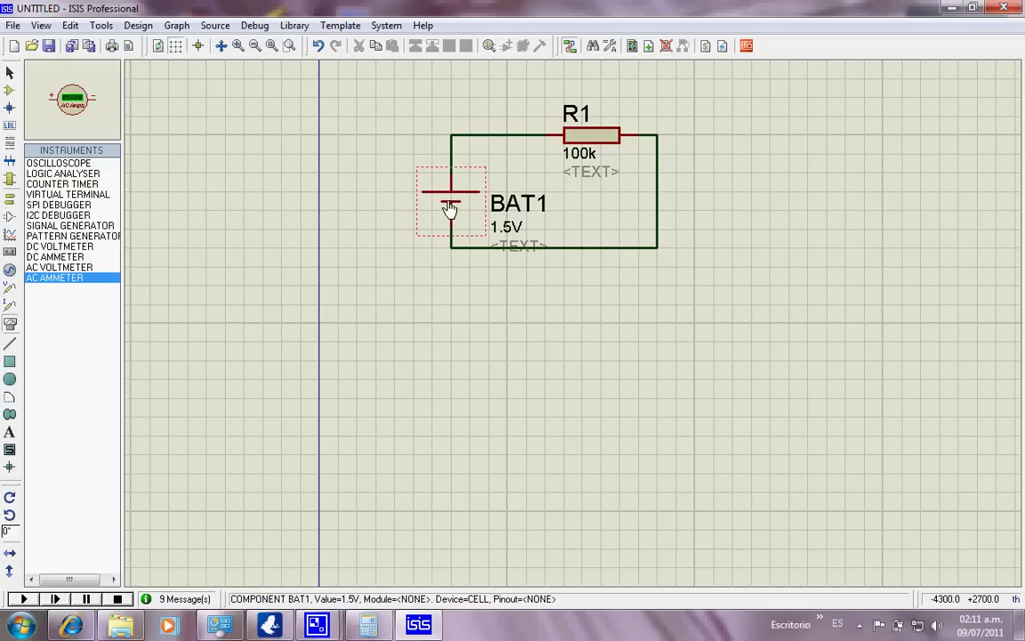
left_click(49, 257)
left_click(468, 349)
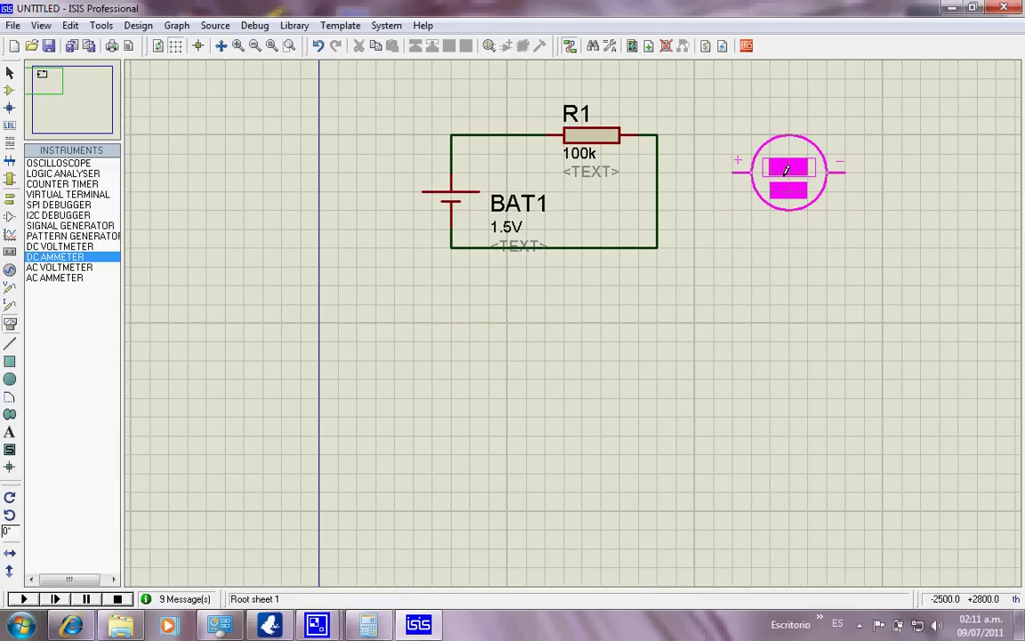
left_click(786, 169)
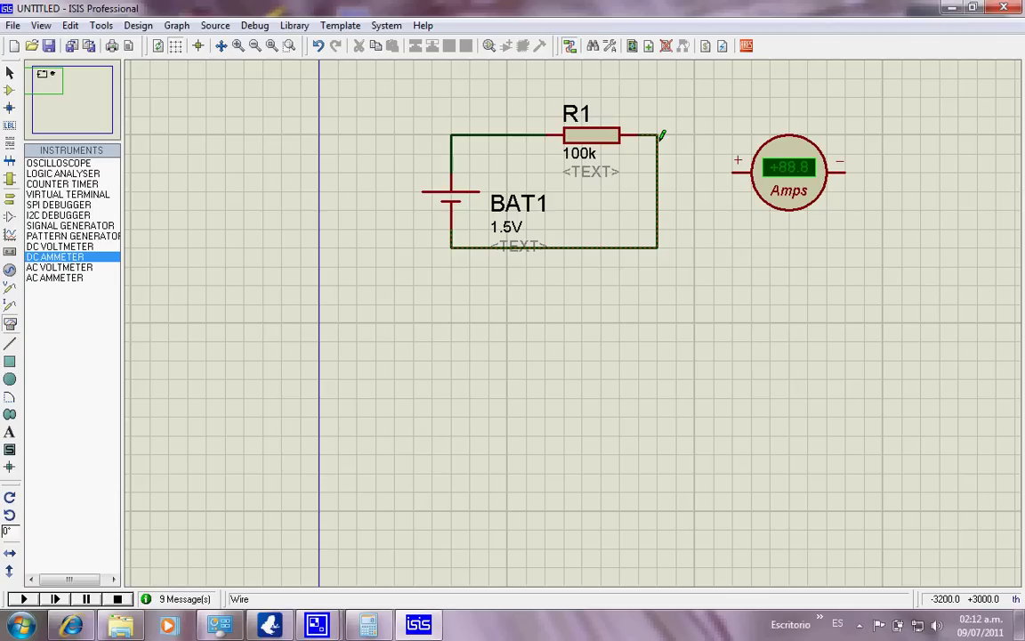
Step: Delete the wire joining the battery to the resistor's left end and move the DC ammeter above the battery
right_click(505, 132)
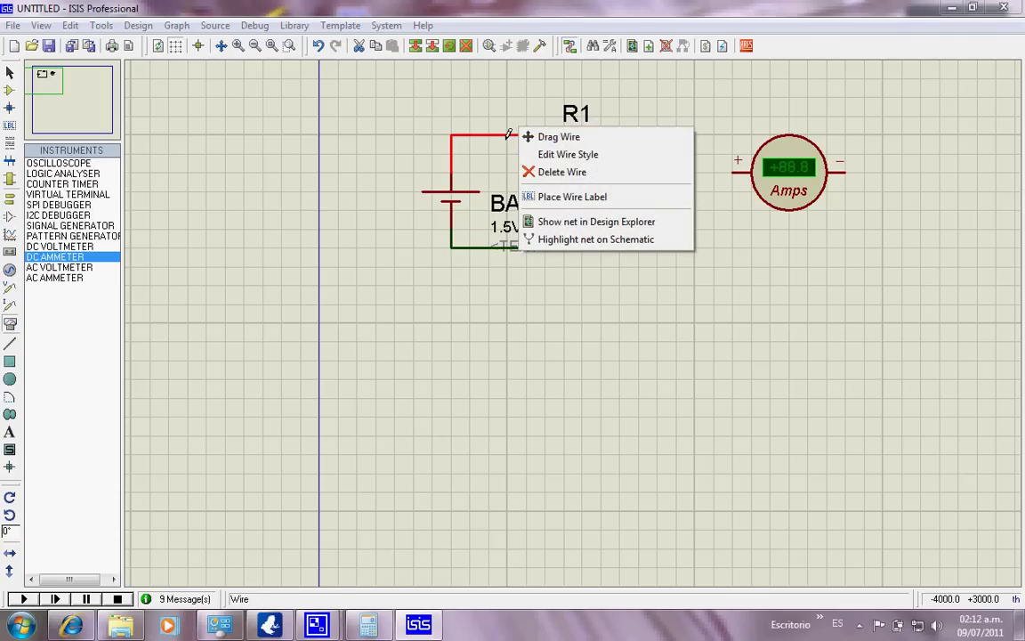
left_click(537, 174)
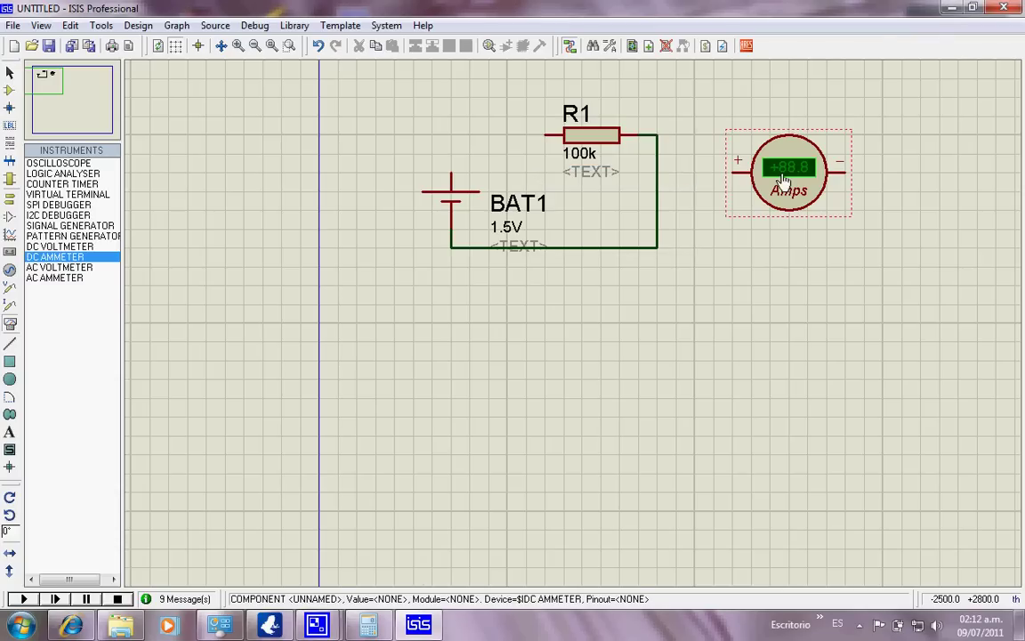
left_click(783, 180)
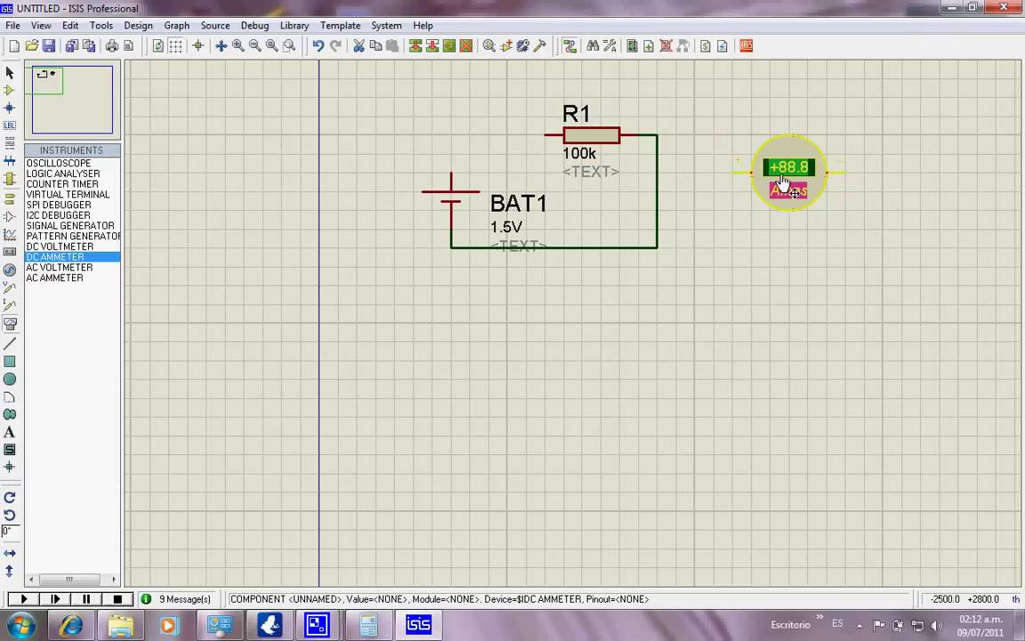
key("ctrl+c")
key("ctrl+v")
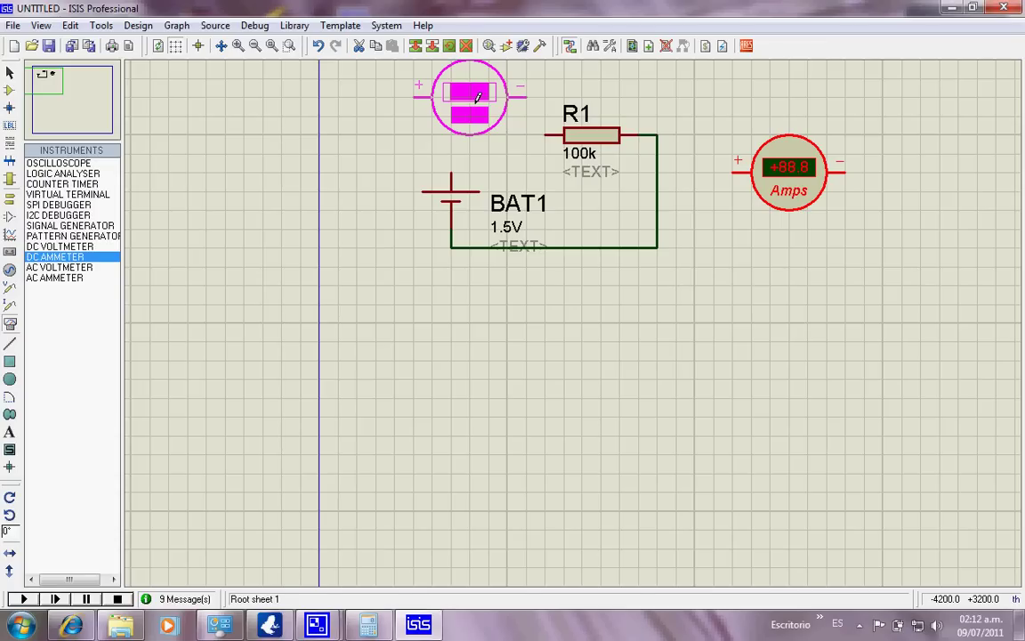
left_click(481, 98)
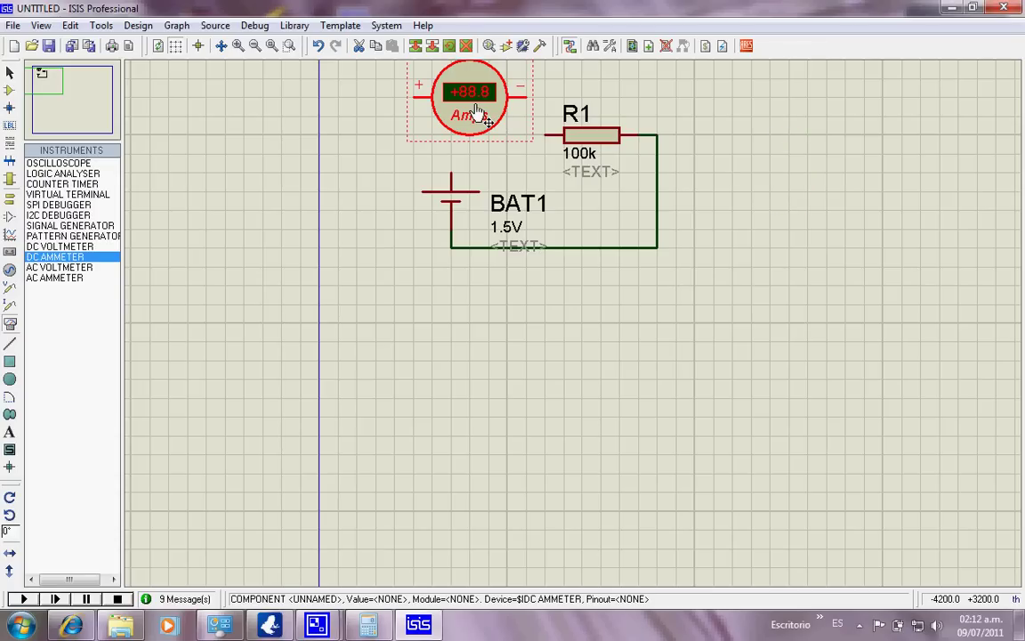
left_click(538, 71)
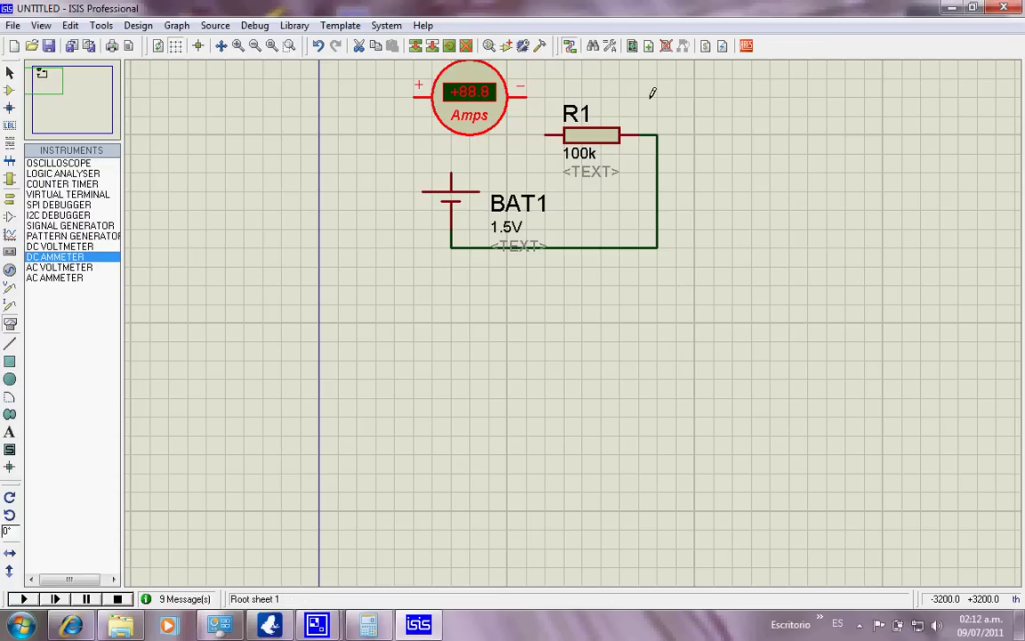
left_click(652, 92)
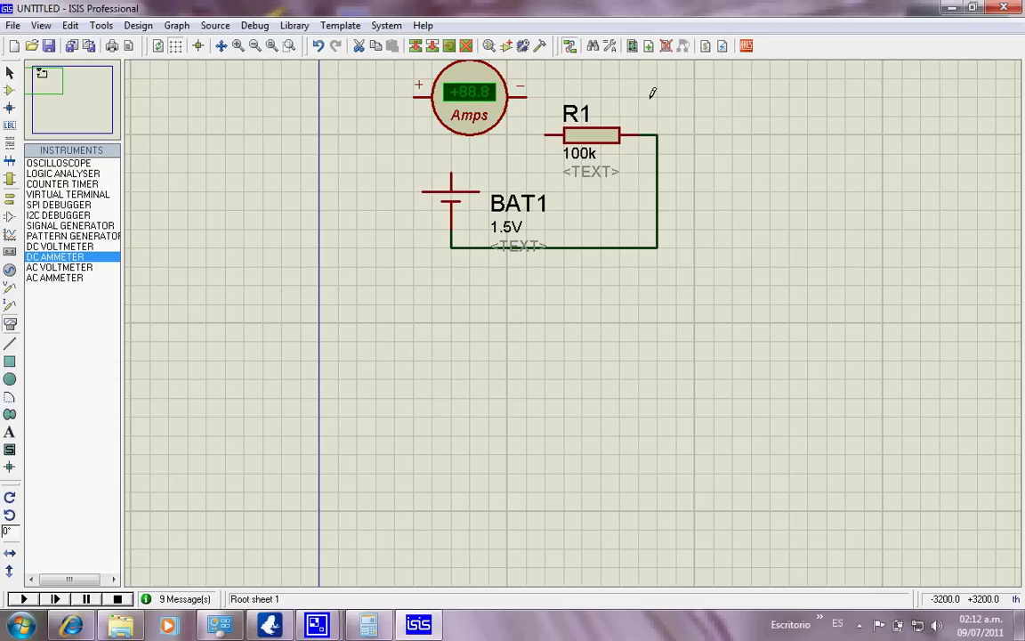
Step: Wire the ammeter in series between the battery's positive terminal and the resistor's left end, and run and stop the simulation
left_click(544, 134)
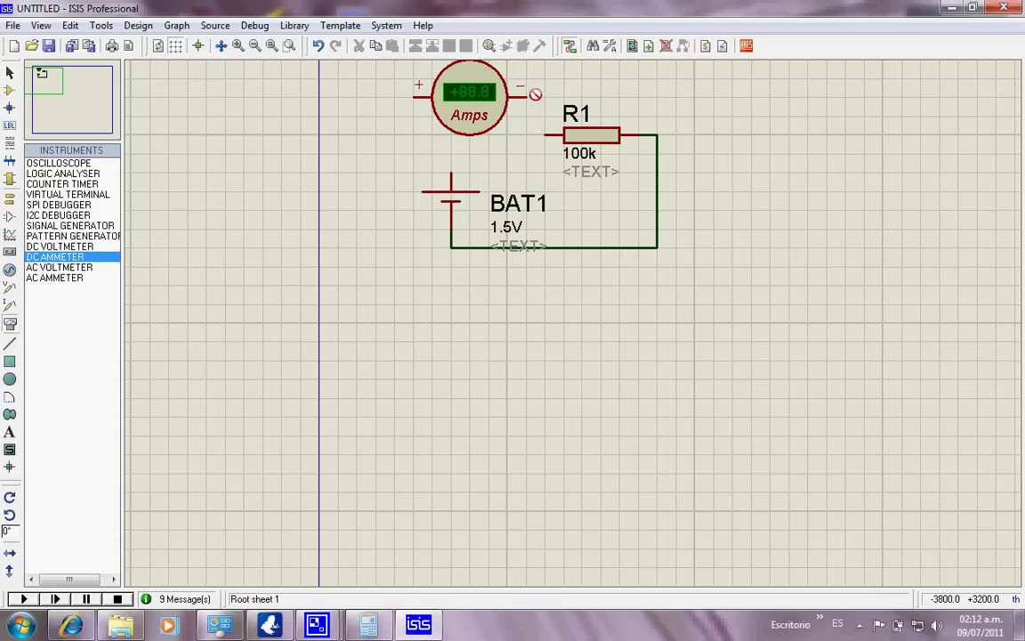
left_click(526, 91)
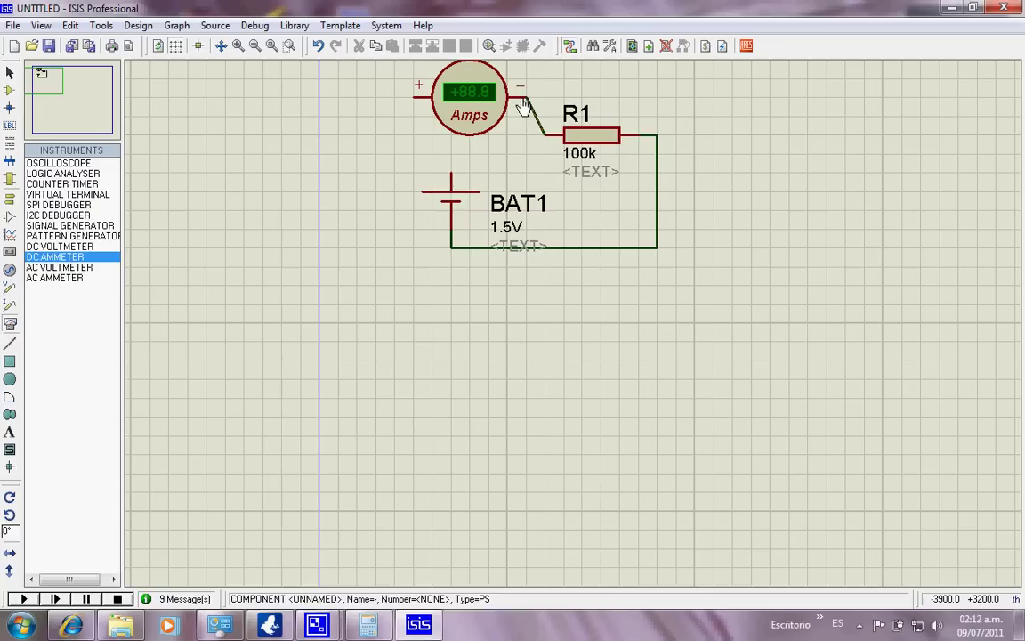
left_click(452, 169)
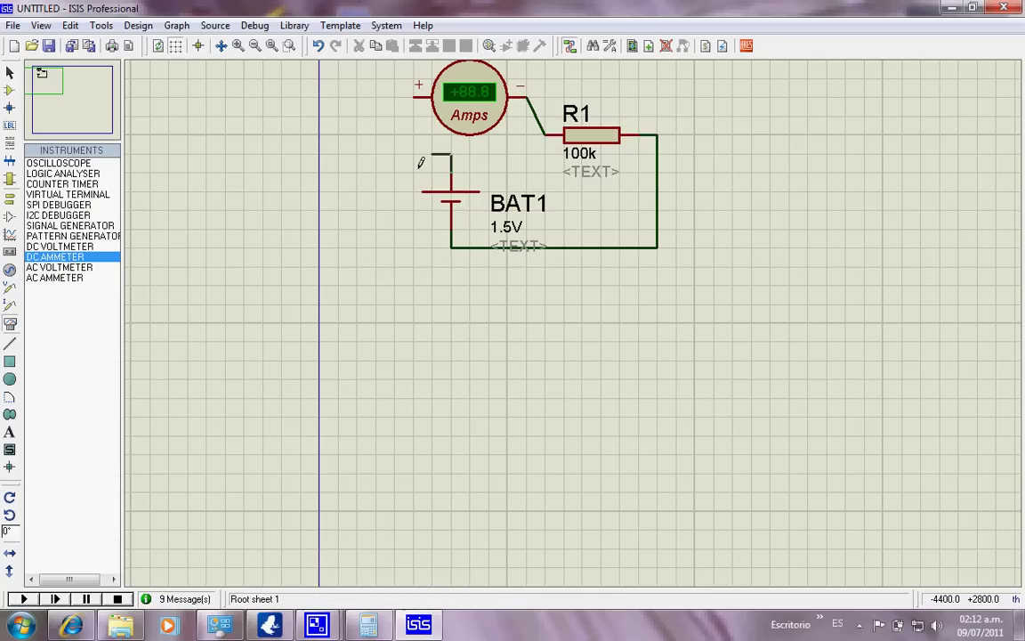
left_click(414, 91)
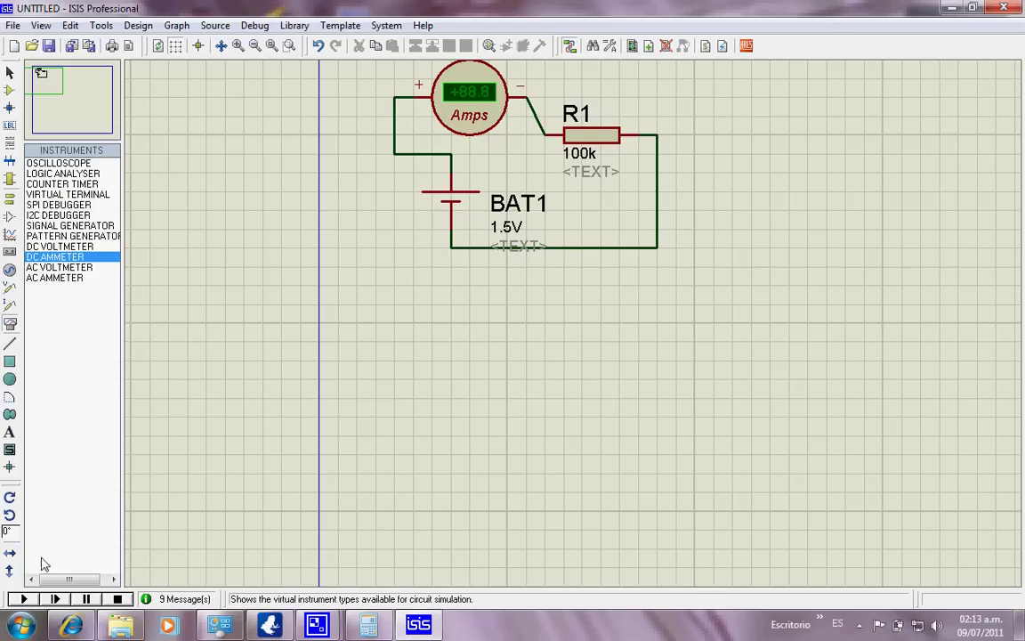
left_click(23, 599)
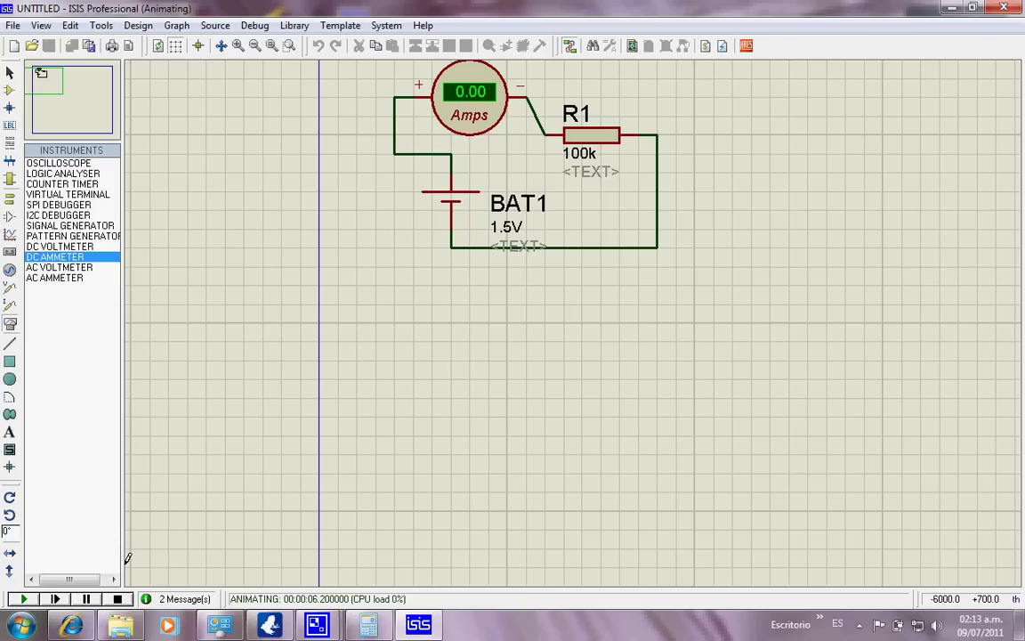
left_click(117, 600)
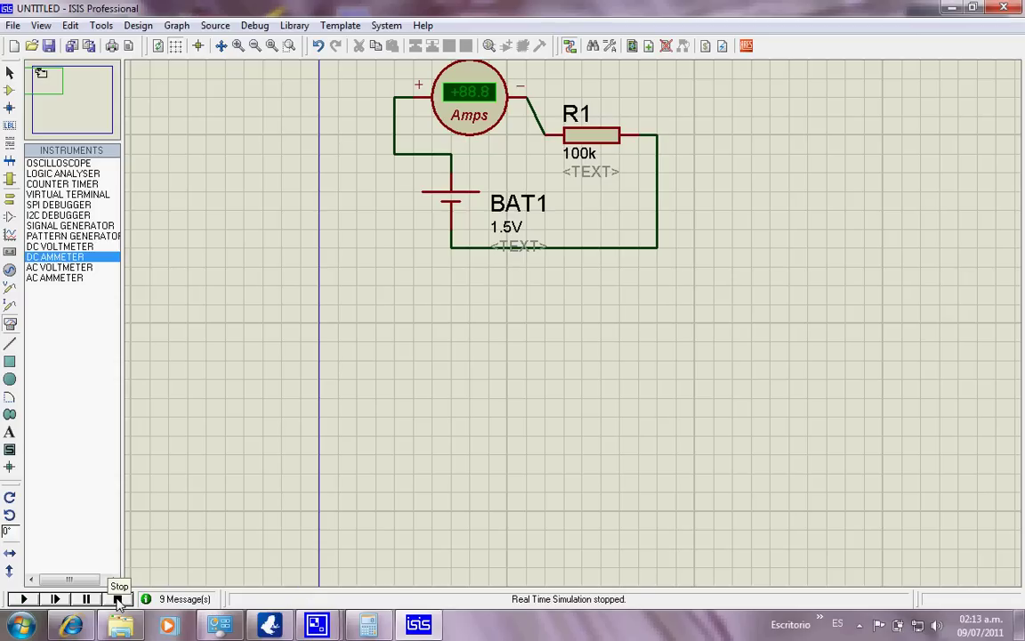
Step: Set the ammeter's display range to Microamps and run the simulation to read the current, stopping it again
double_click(479, 93)
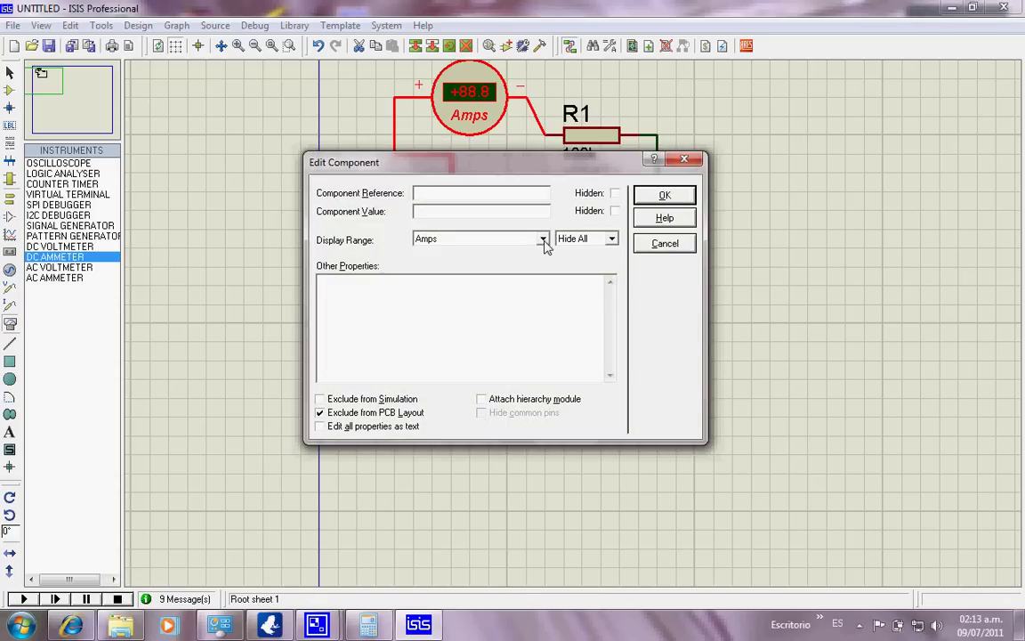
left_click(544, 242)
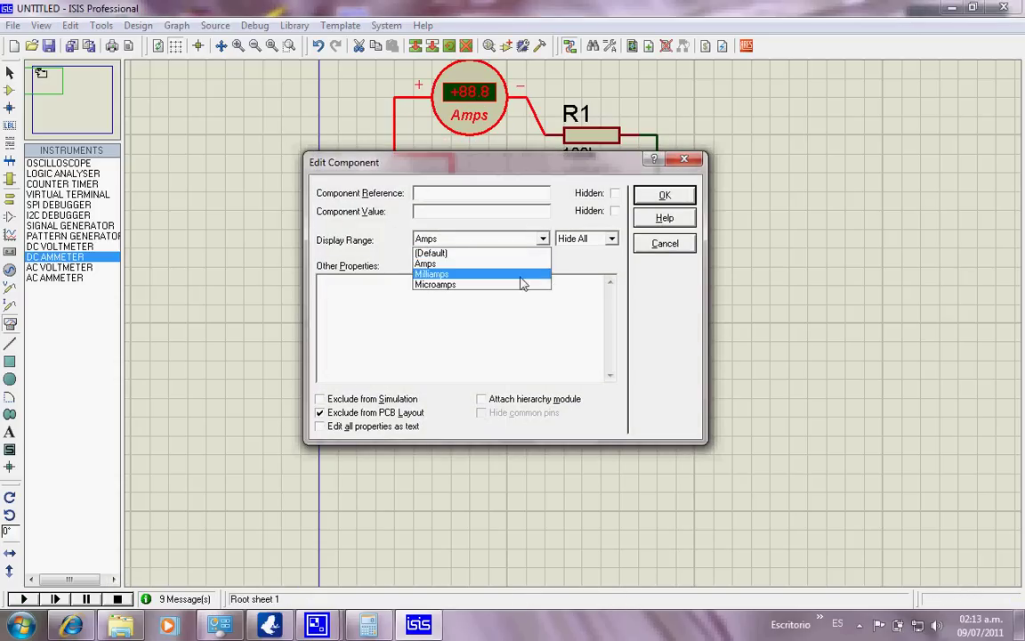
left_click(521, 286)
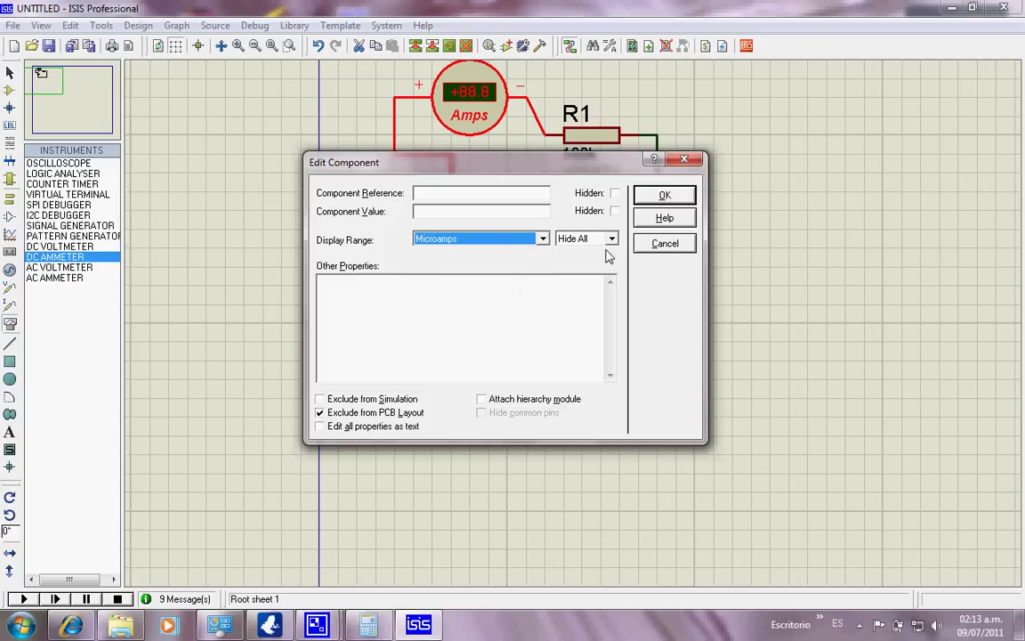
left_click(663, 198)
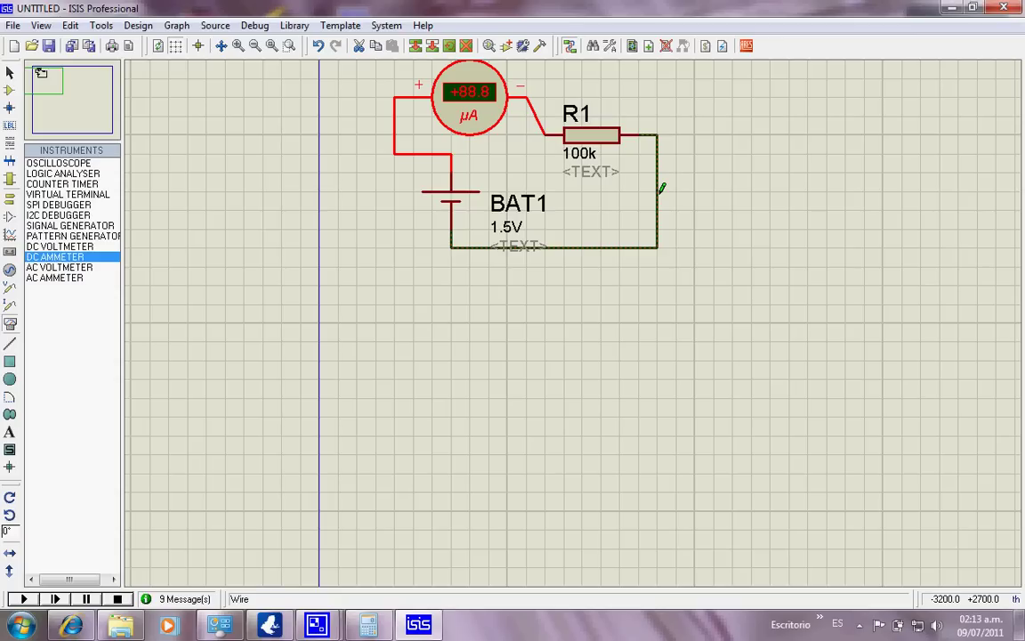
left_click(24, 599)
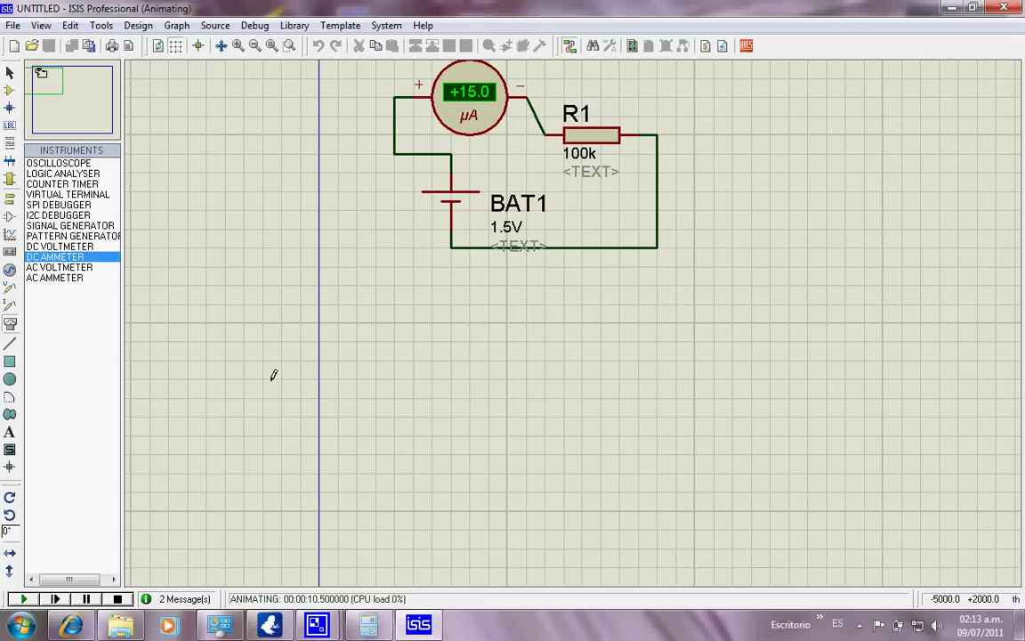
left_click(118, 599)
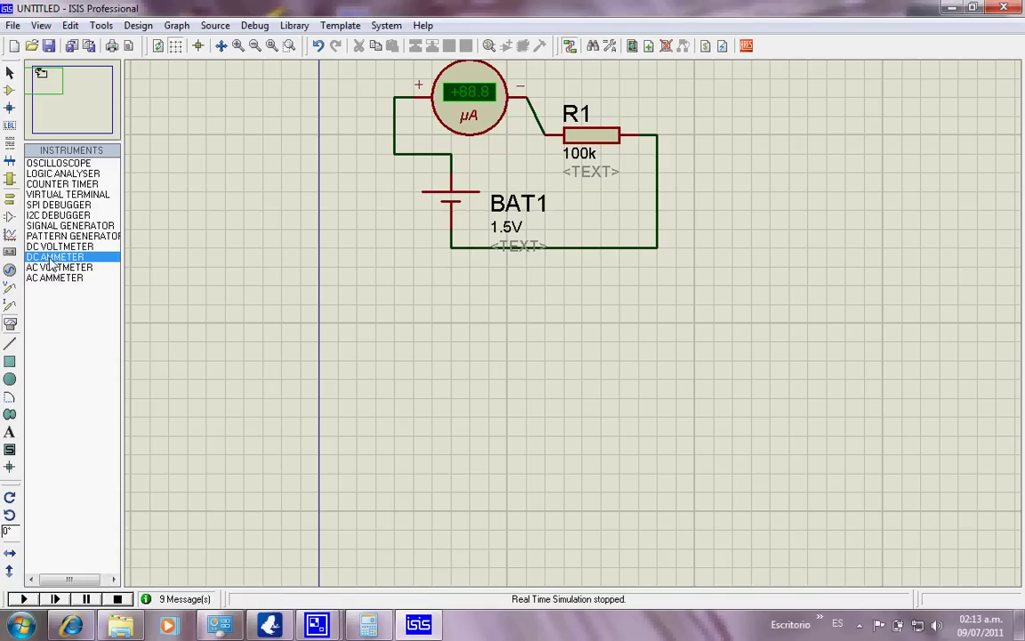
Step: Pick the ALTERNATOR device from the library using the keyword "alternator" and place it below the battery circuit
left_click(9, 90)
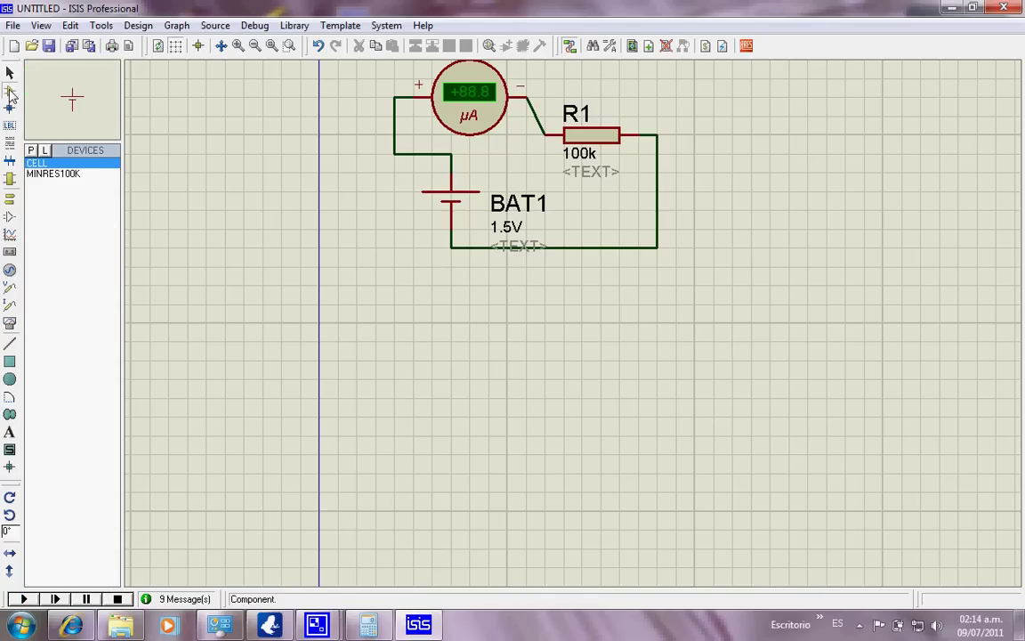
left_click(31, 150)
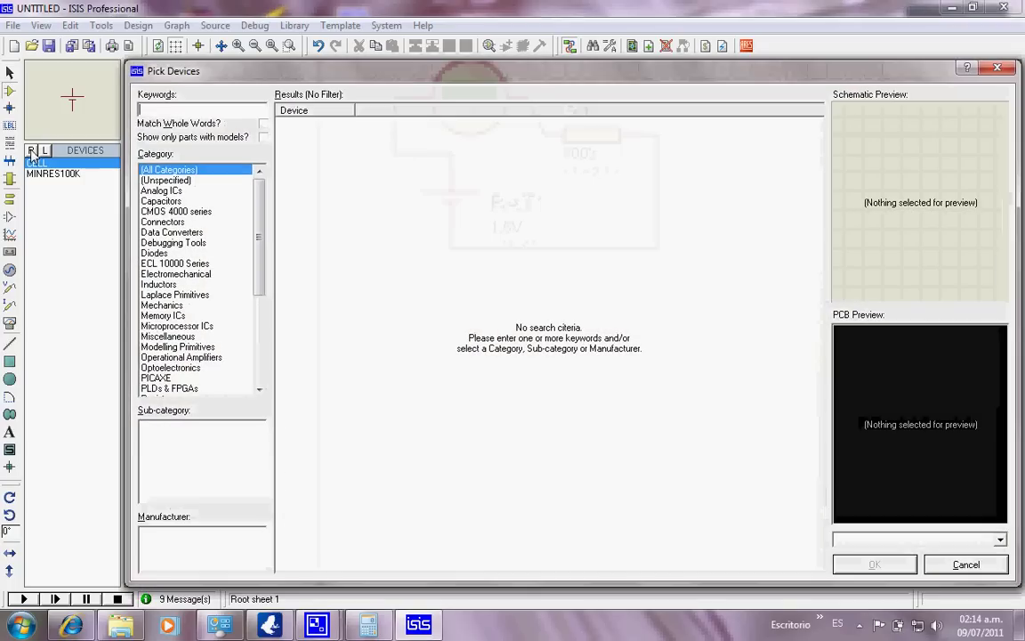
type("alterna")
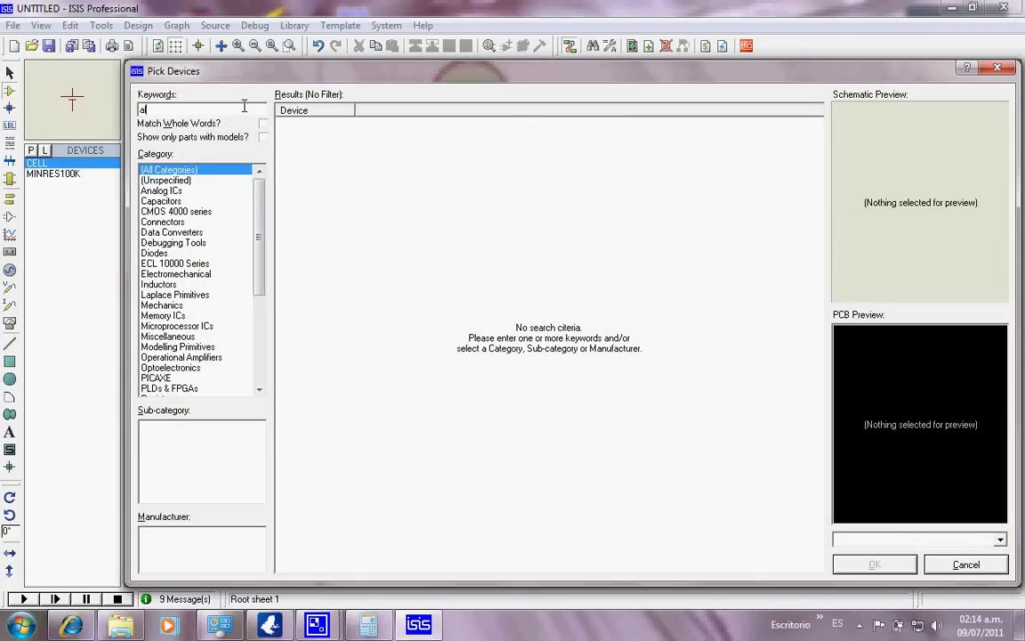
type("tor")
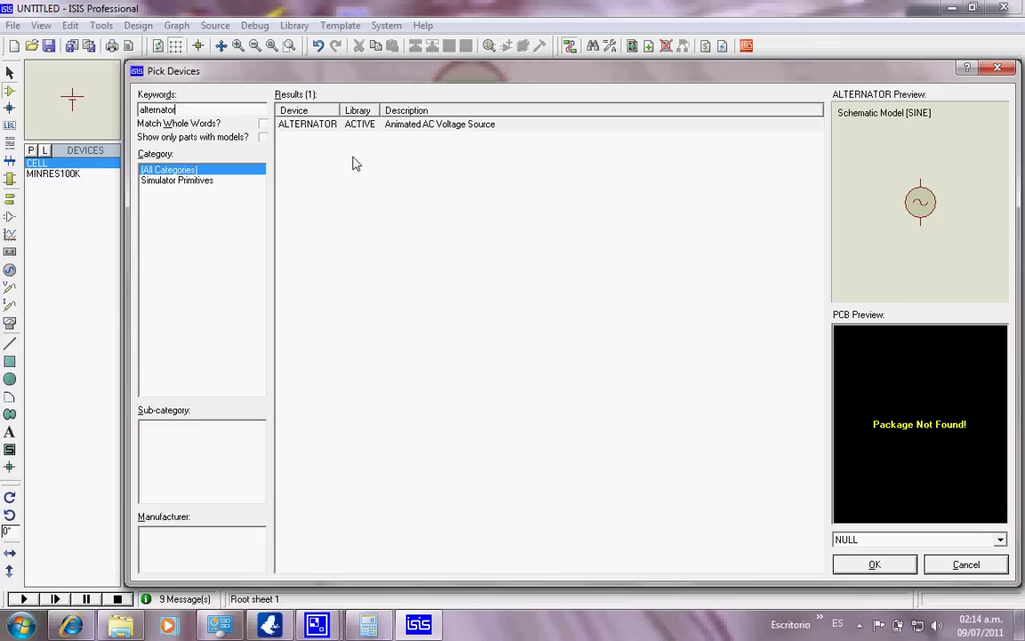
left_click(320, 125)
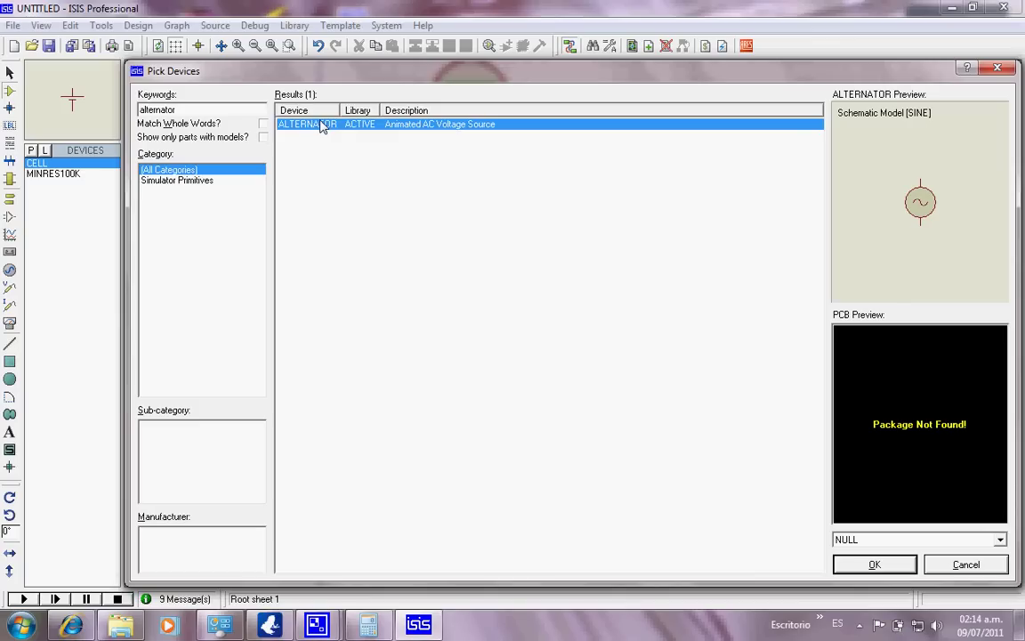
left_click(872, 564)
left_click(450, 337)
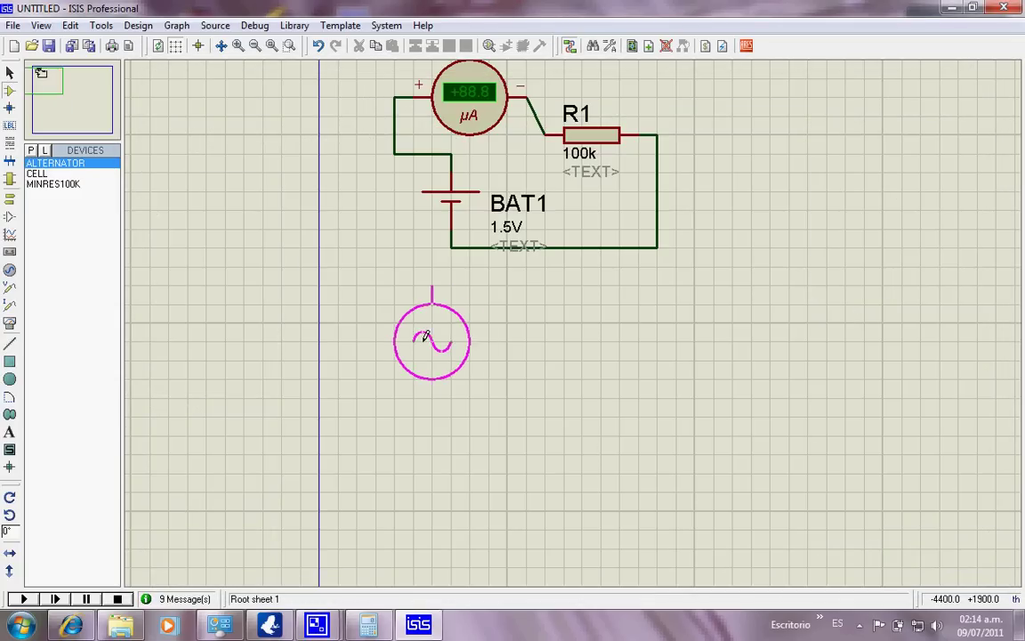
left_click(394, 343)
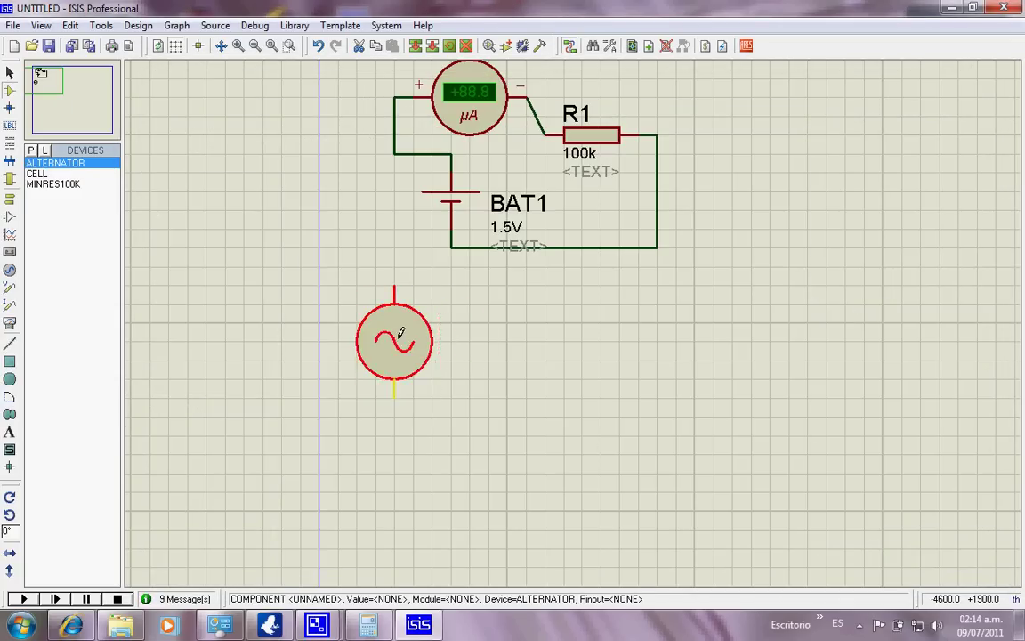
Step: Set the alternator's amplitude to 100 and its frequency to 60 Hz
double_click(399, 346)
left_click(421, 240)
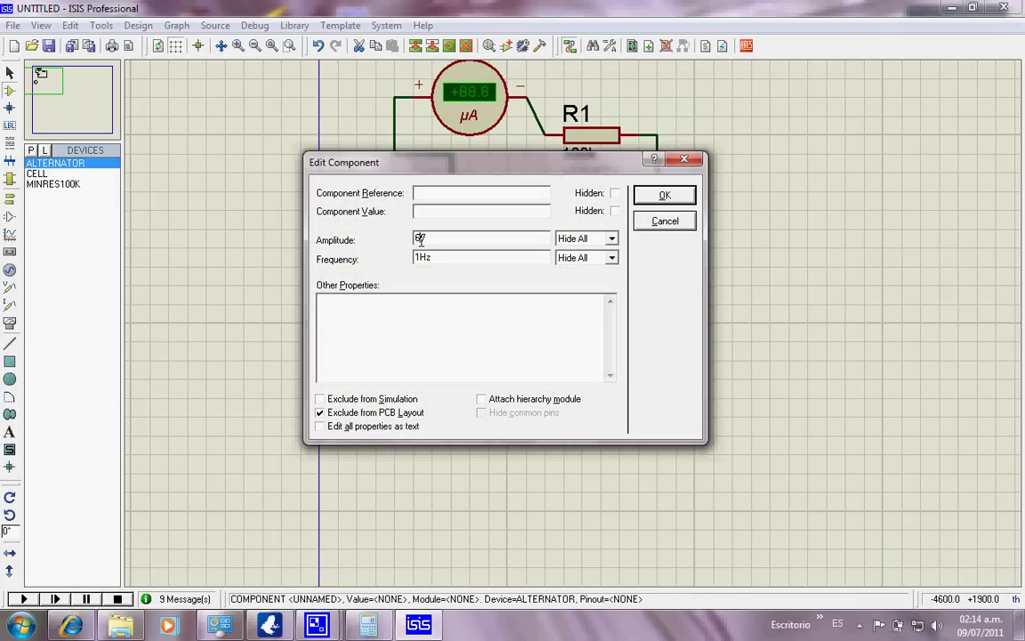
key("BackSpace")
type("10")
type("0")
left_click(417, 253)
key("BackSpace")
type("60")
left_click(659, 201)
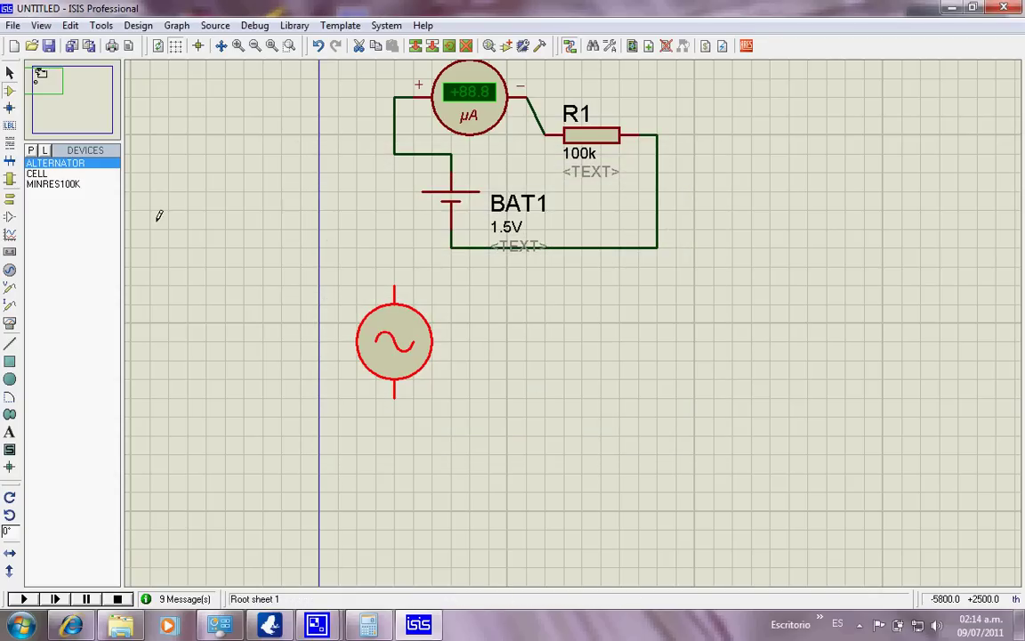
Step: Place a MINRES100K resistor beside the alternator, below the battery circuit, and an AC AMMETER to the right of that resistor
left_click(55, 185)
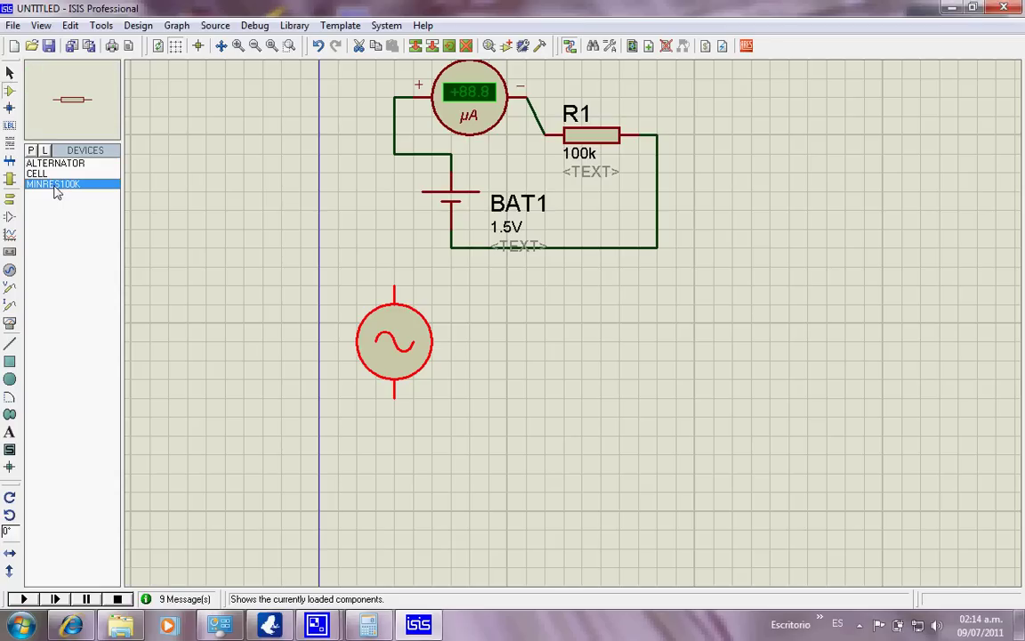
left_click(561, 310)
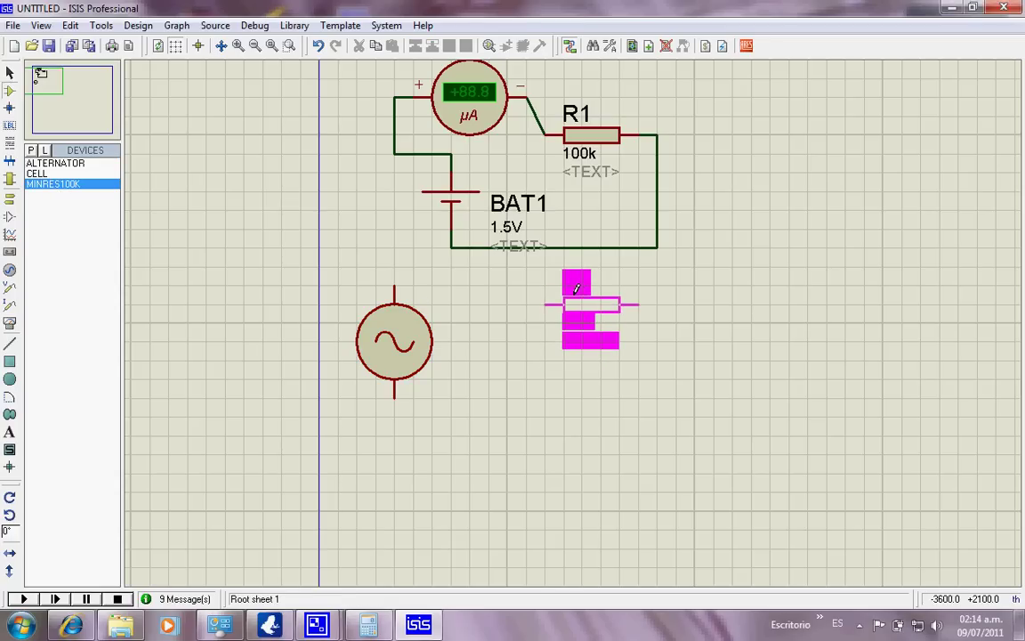
left_click(574, 304)
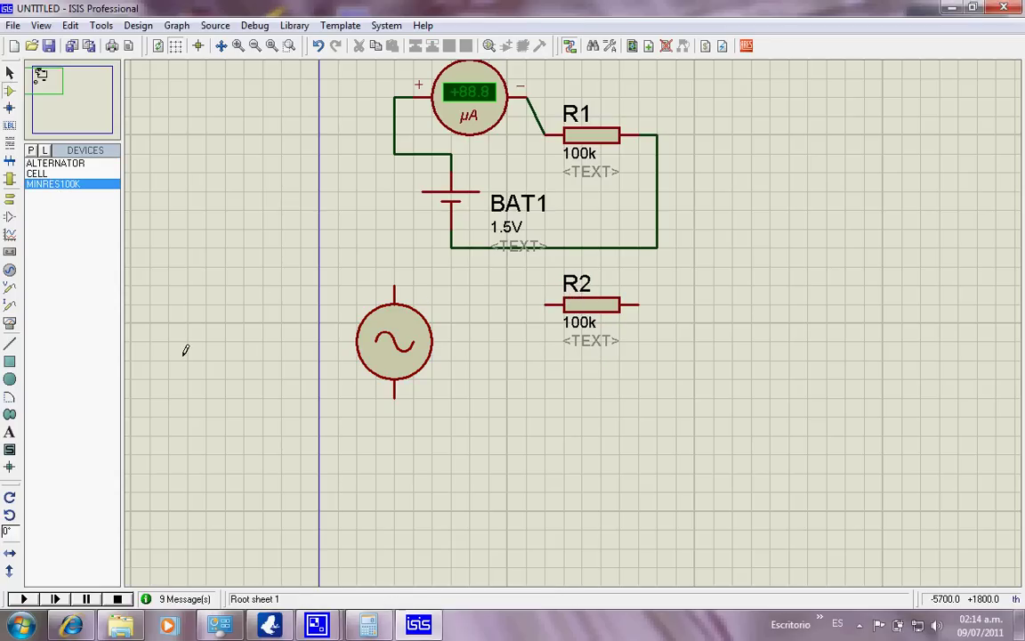
left_click(11, 323)
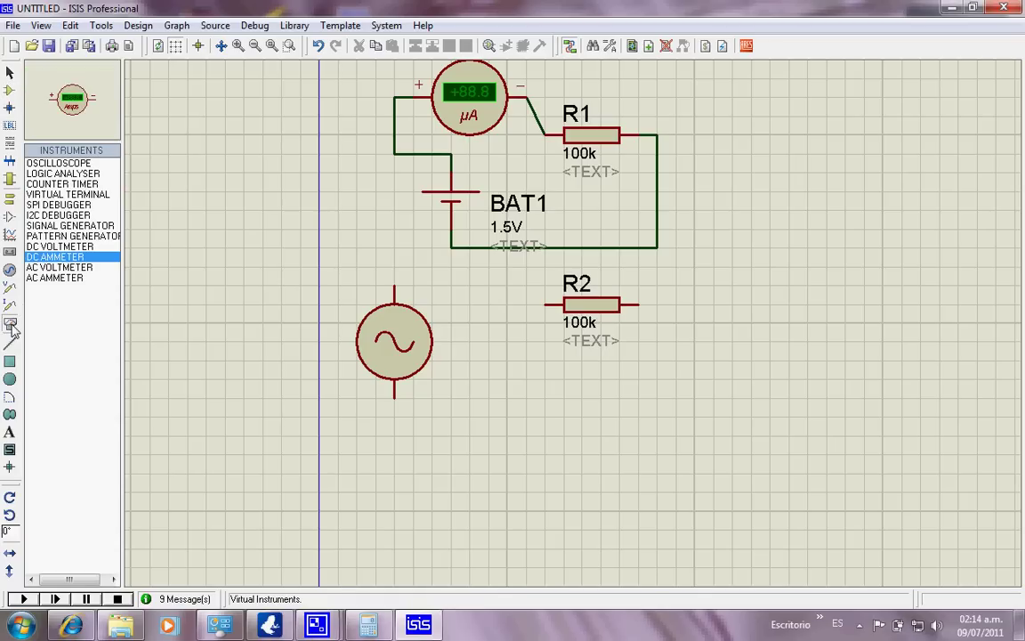
left_click(65, 279)
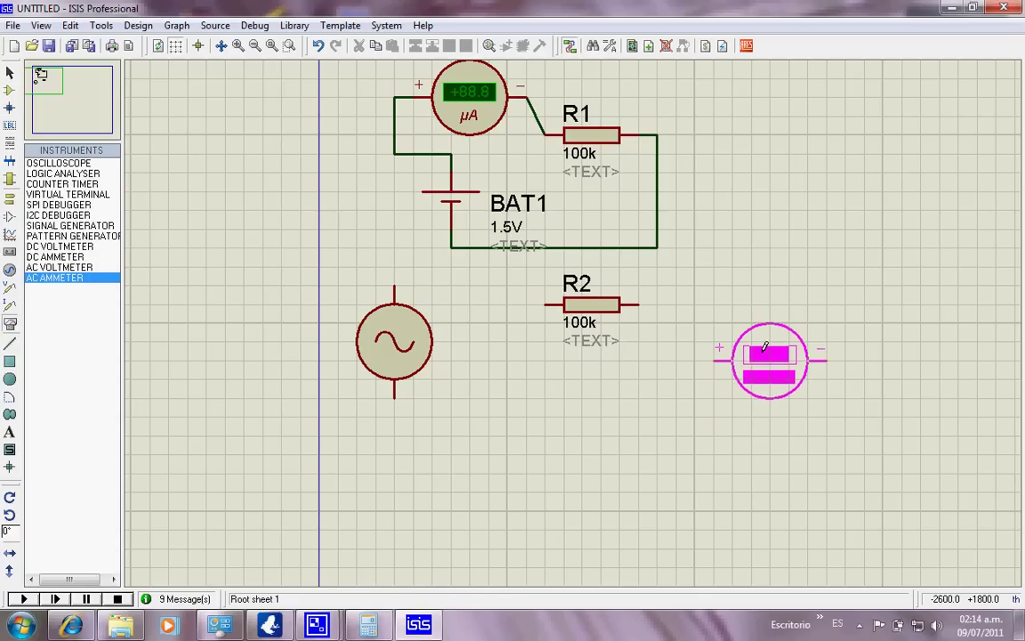
left_click(771, 359)
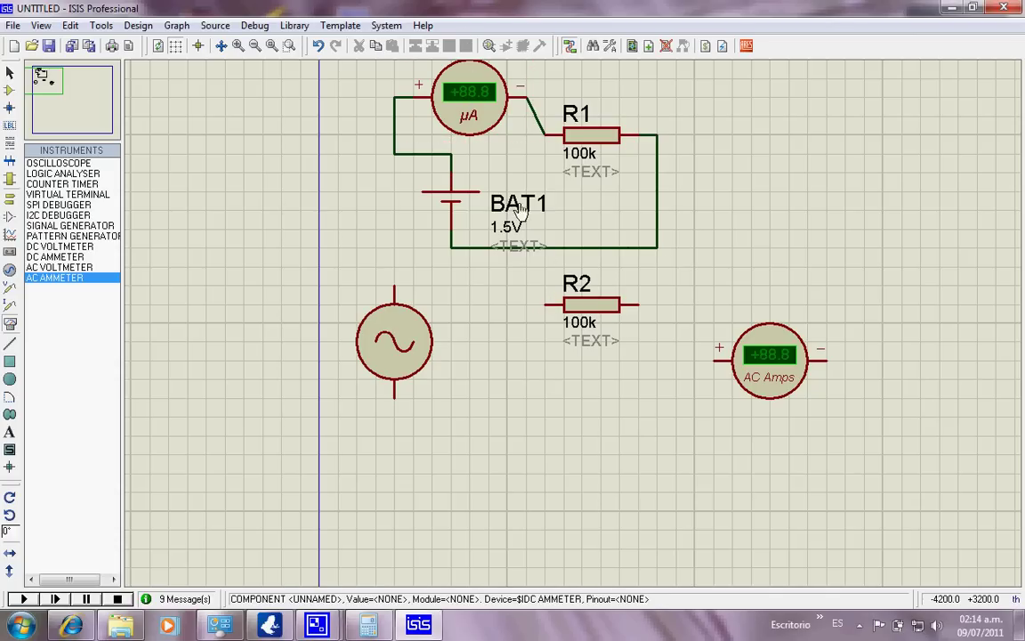
Step: Wire the alternator, the new resistor and the AC ammeter in a series loop, and run and stop the simulation
left_click(548, 303)
left_click(395, 284)
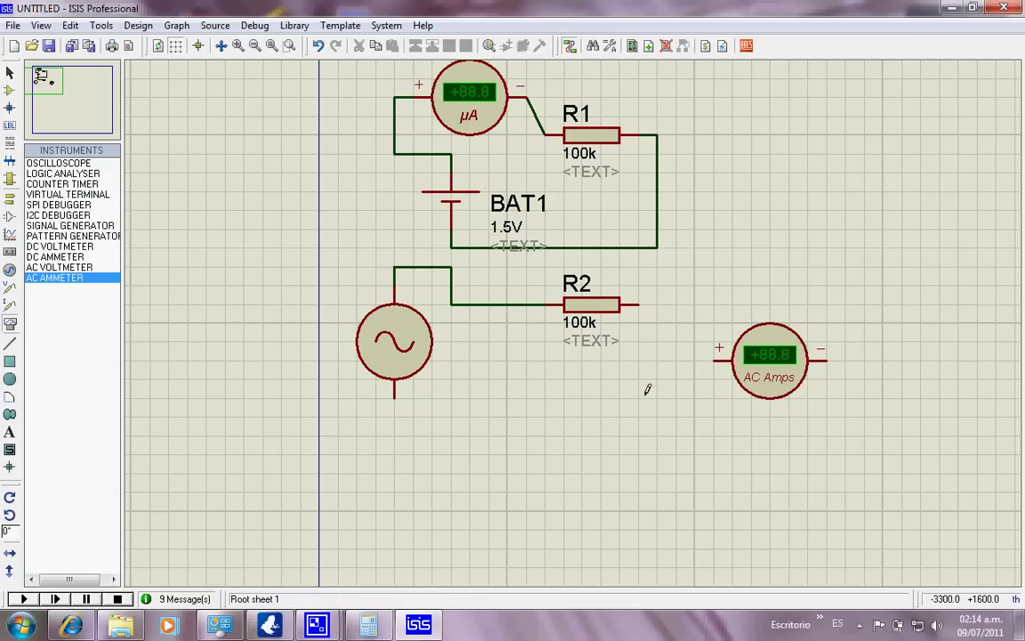
left_click(639, 302)
left_click(714, 367)
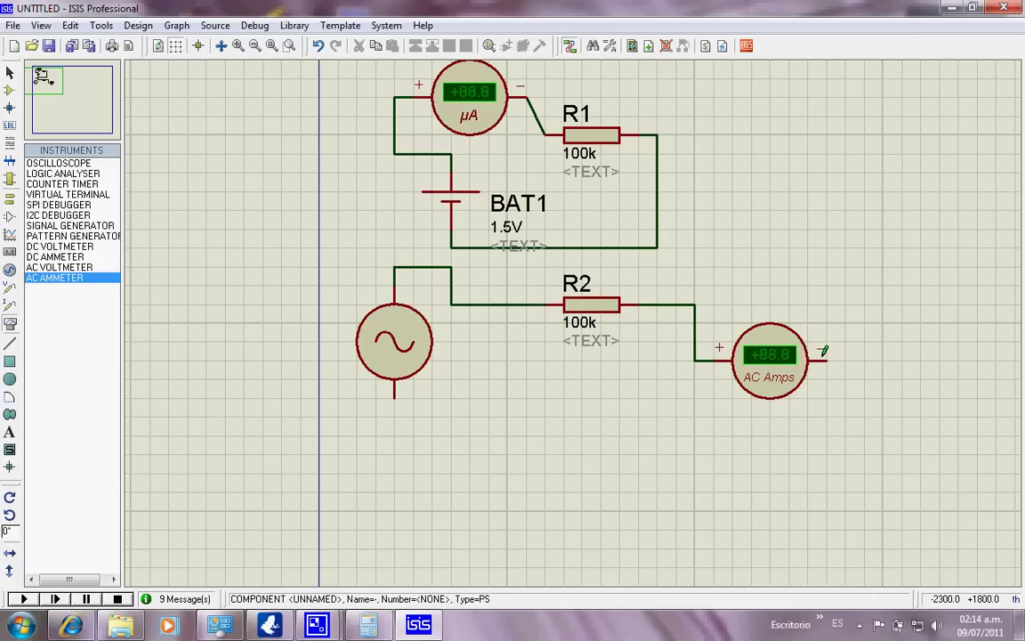
left_click(825, 370)
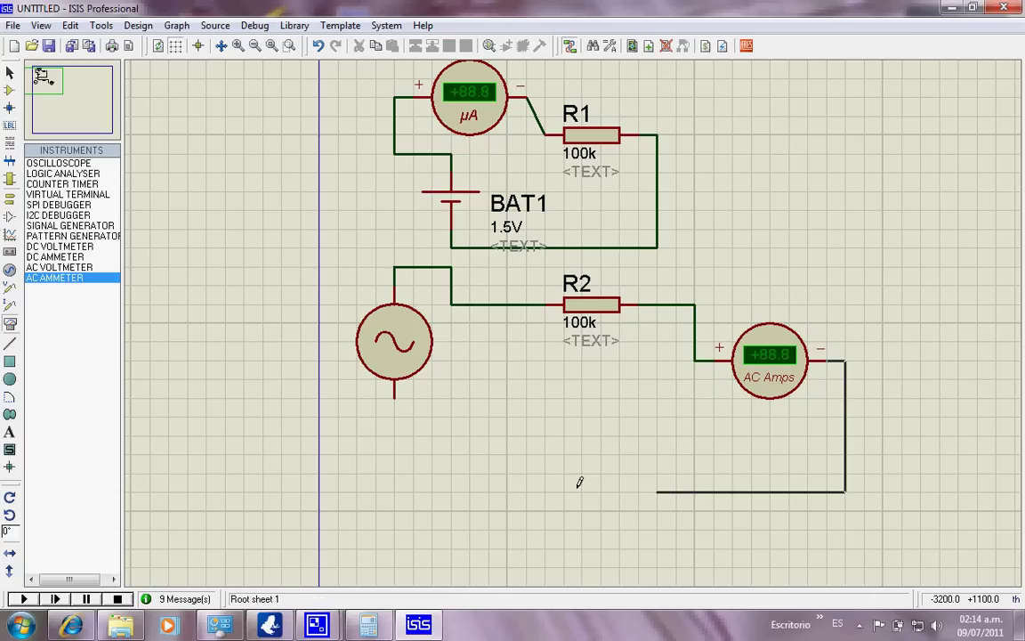
left_click(395, 394)
left_click(395, 395)
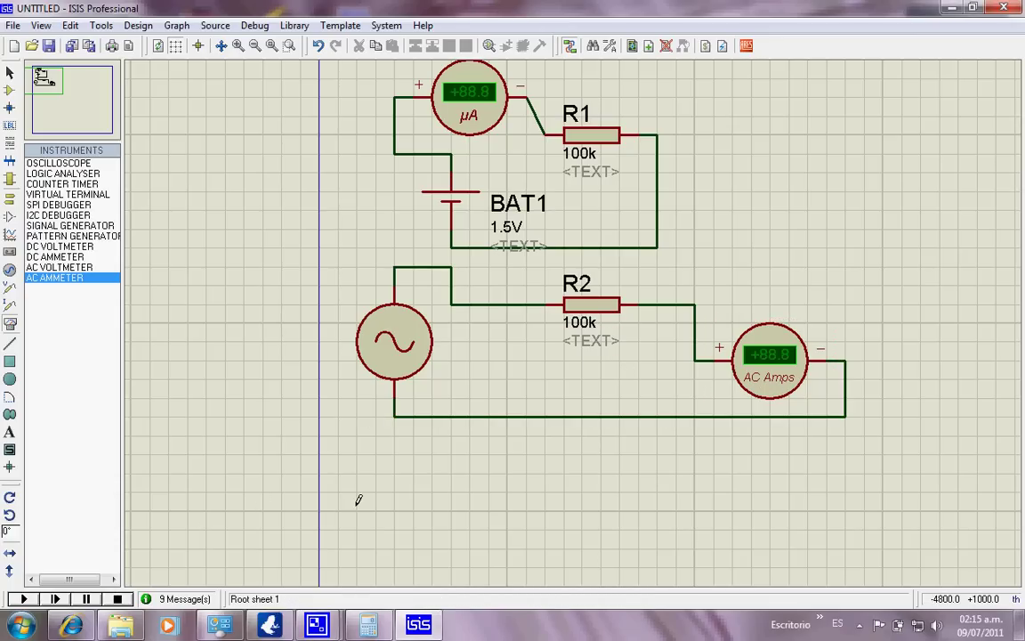
left_click(24, 599)
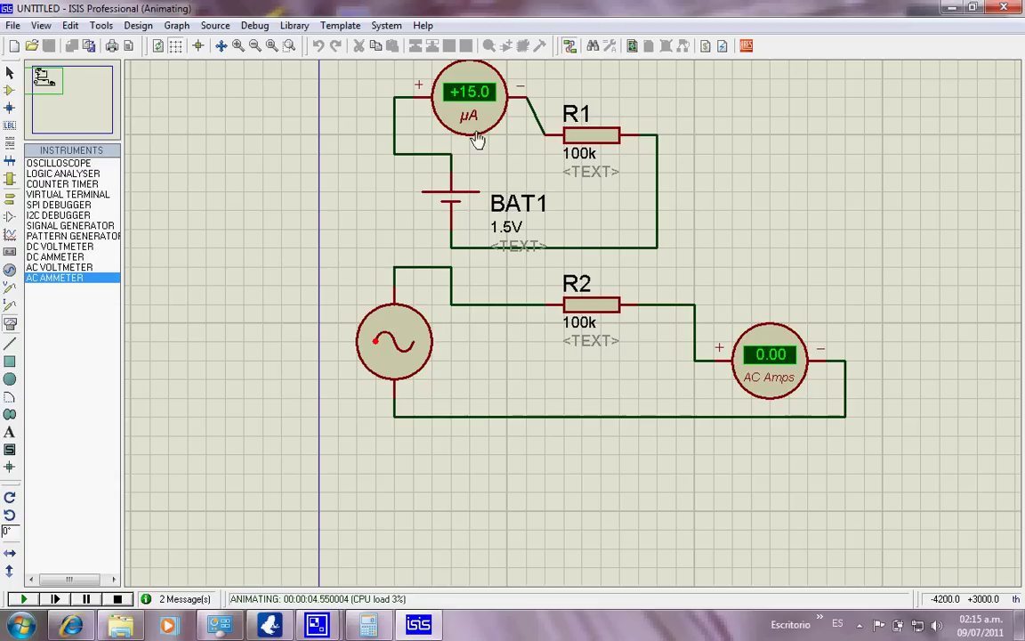
left_click(117, 598)
Step: Set the AC ammeter's display range to Microamps and run the simulation to read the current
double_click(767, 354)
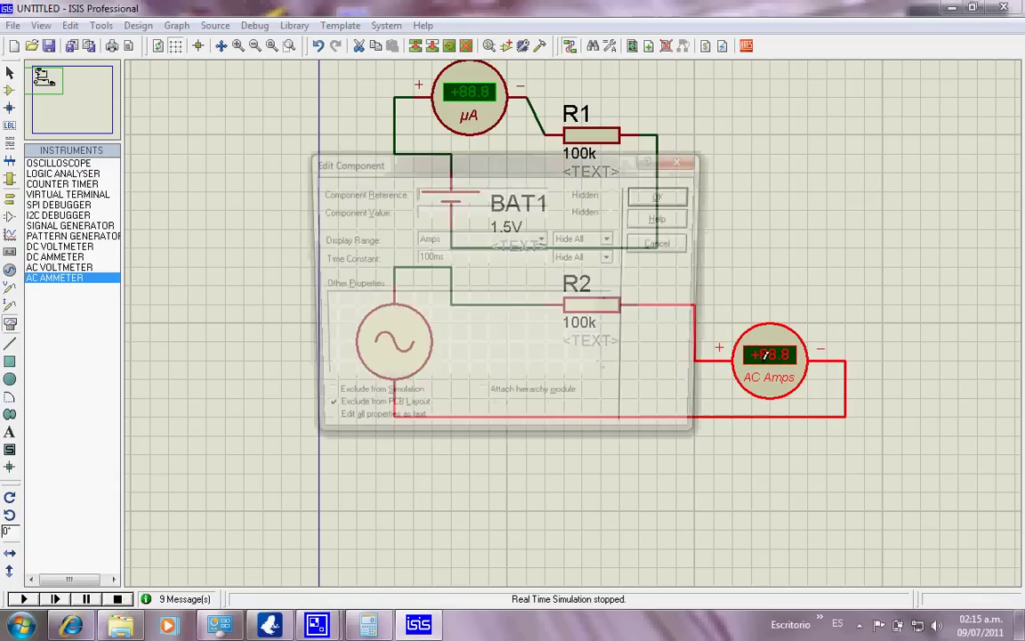
left_click(543, 240)
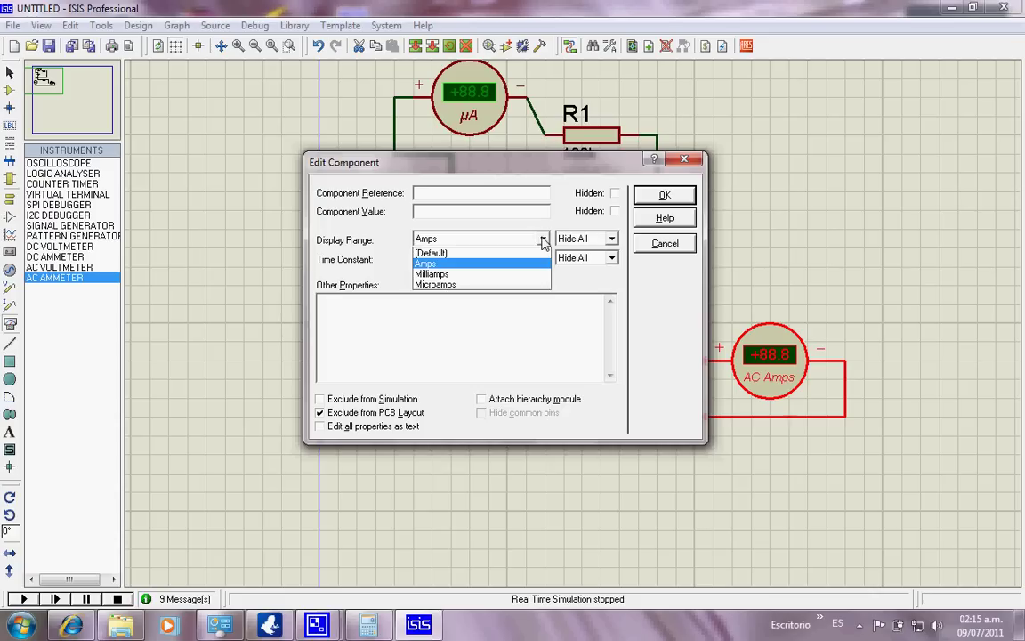
left_click(522, 285)
left_click(663, 194)
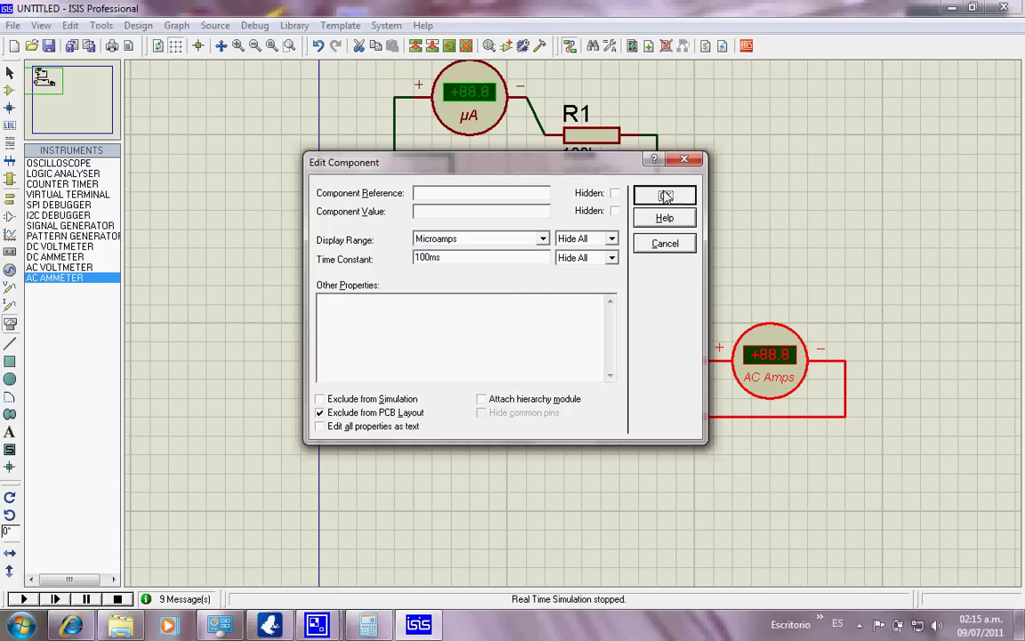
left_click(24, 599)
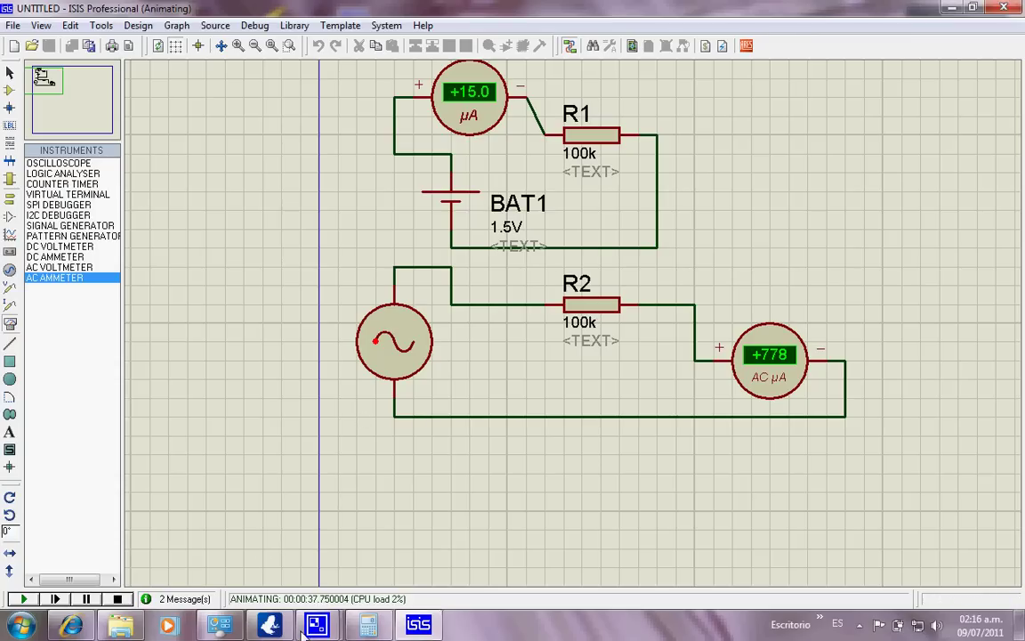
left_click(223, 534)
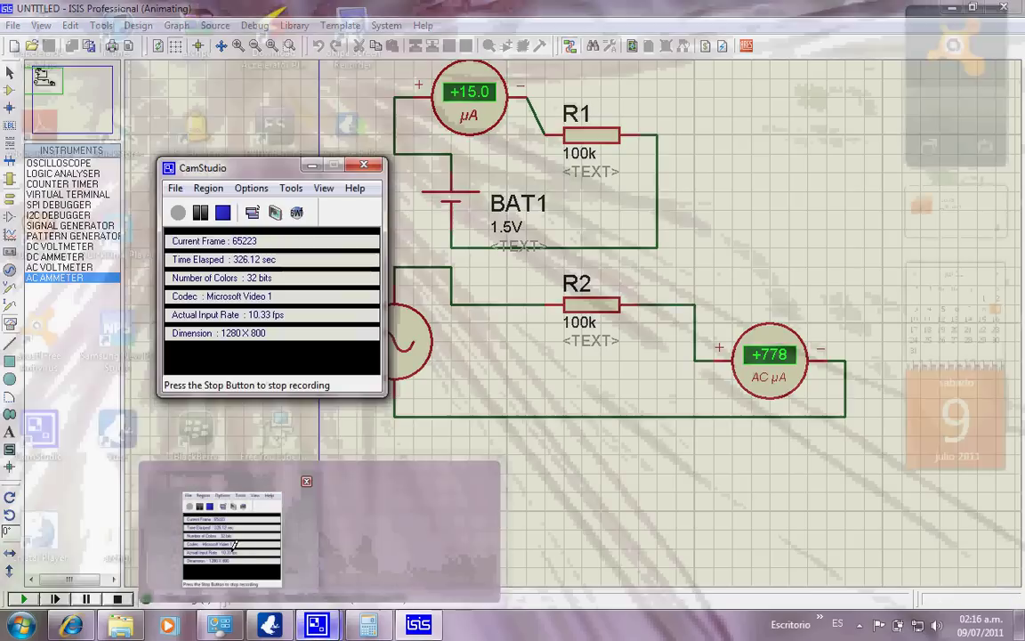